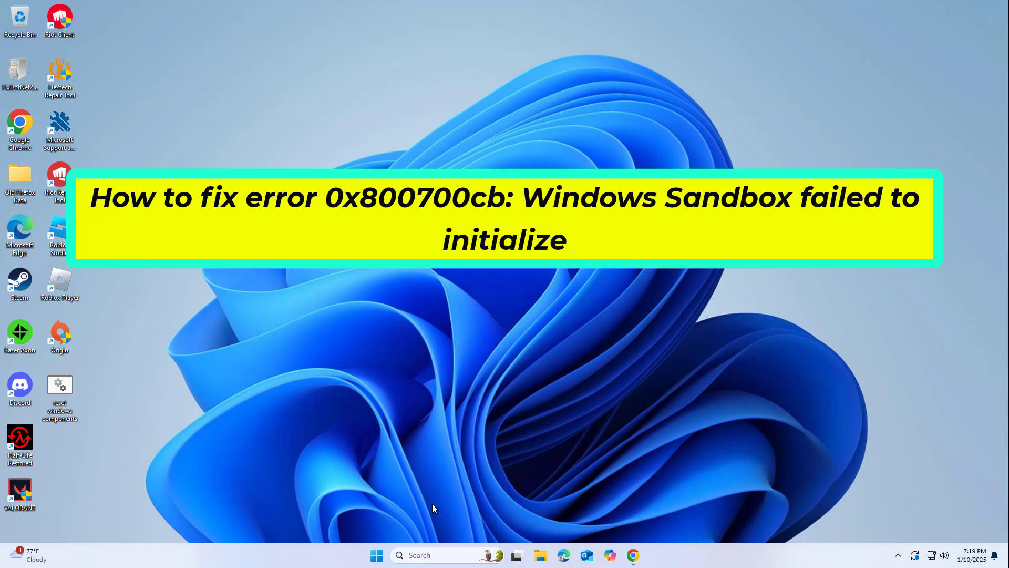
- Search 'turn windo' and open Turn Windows features on or off
{"action": "left_click", "coordinate": [430, 556]}
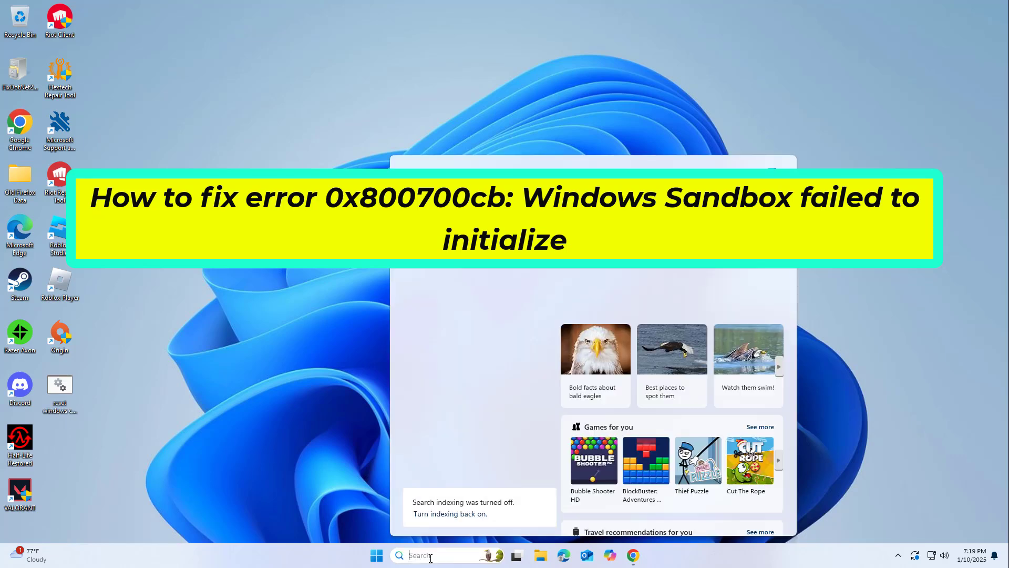
{"action": "type", "text": "turn "}
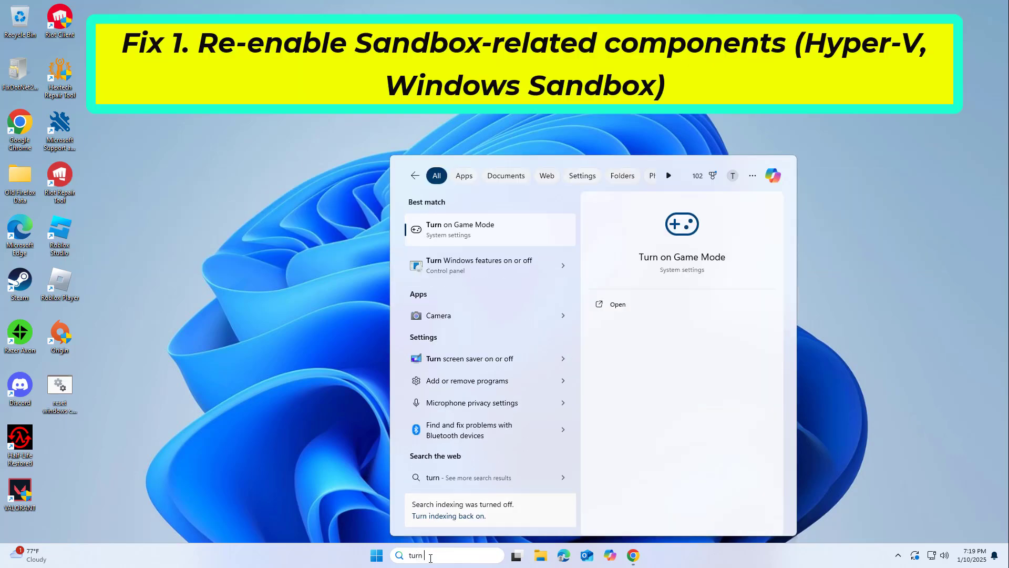
{"action": "type", "text": "windo"}
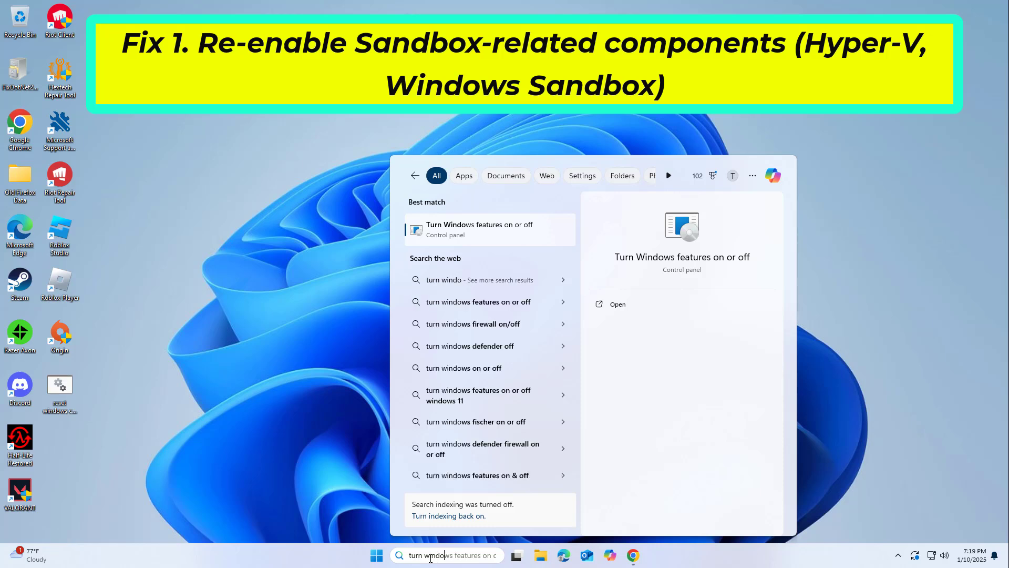
{"action": "left_click", "coordinate": [448, 223]}
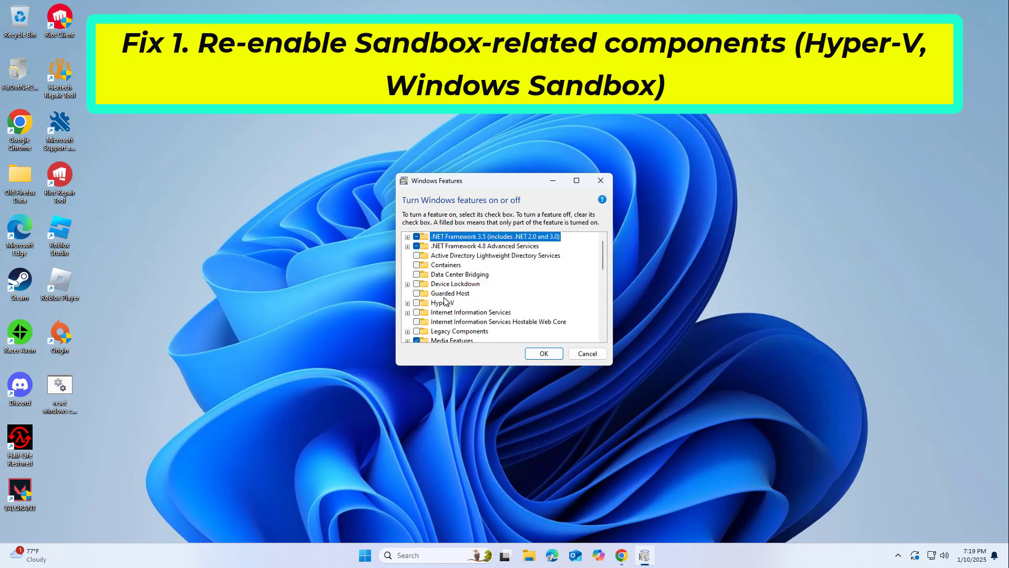
- Tick Hyper-V, try the unavailable Windows Sandbox box, and confirm with OK
{"action": "left_click", "coordinate": [416, 304]}
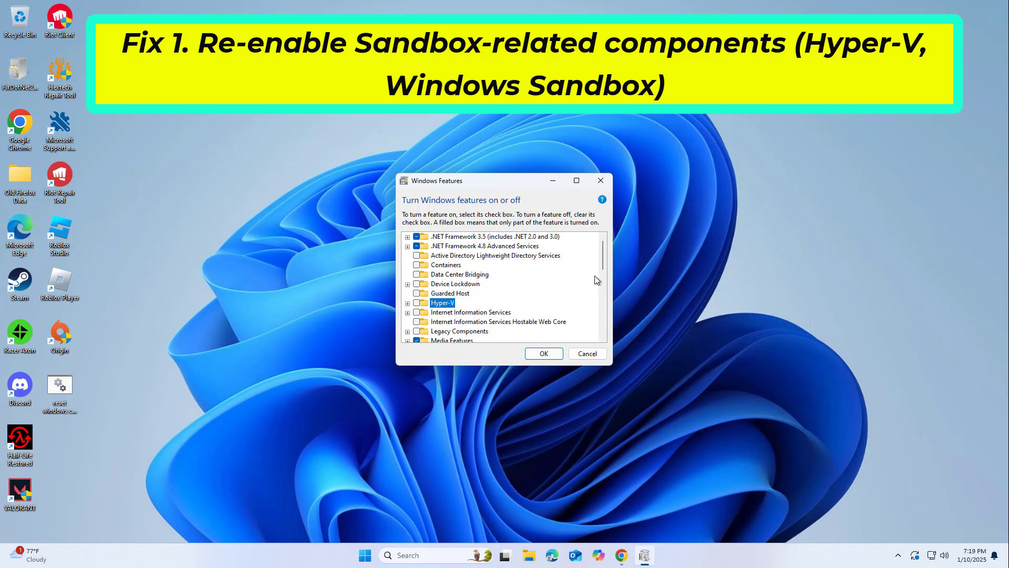
{"action": "left_click_drag", "start_coordinate": [603, 260], "coordinate": [601, 317]}
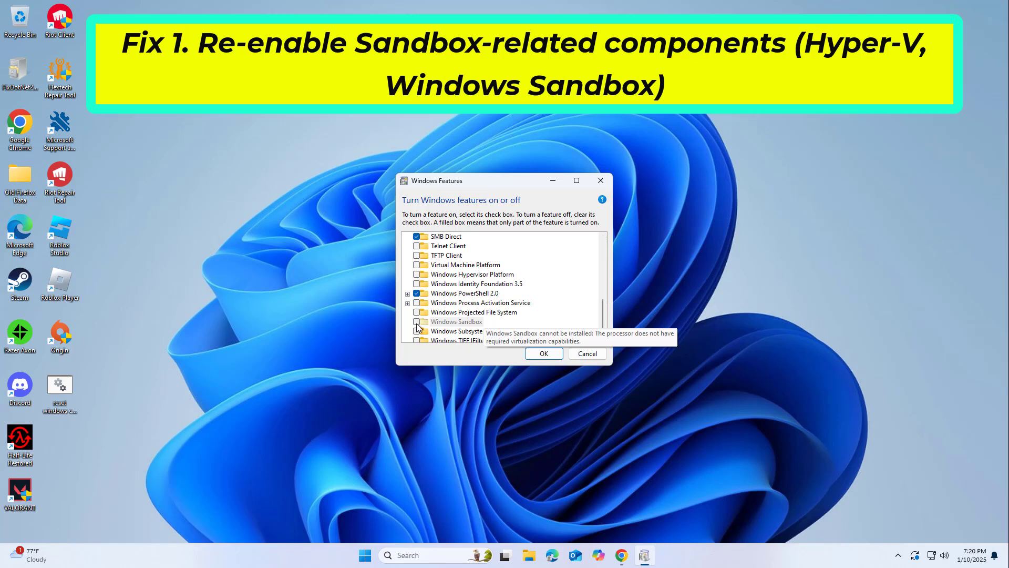
{"action": "left_click", "coordinate": [442, 322]}
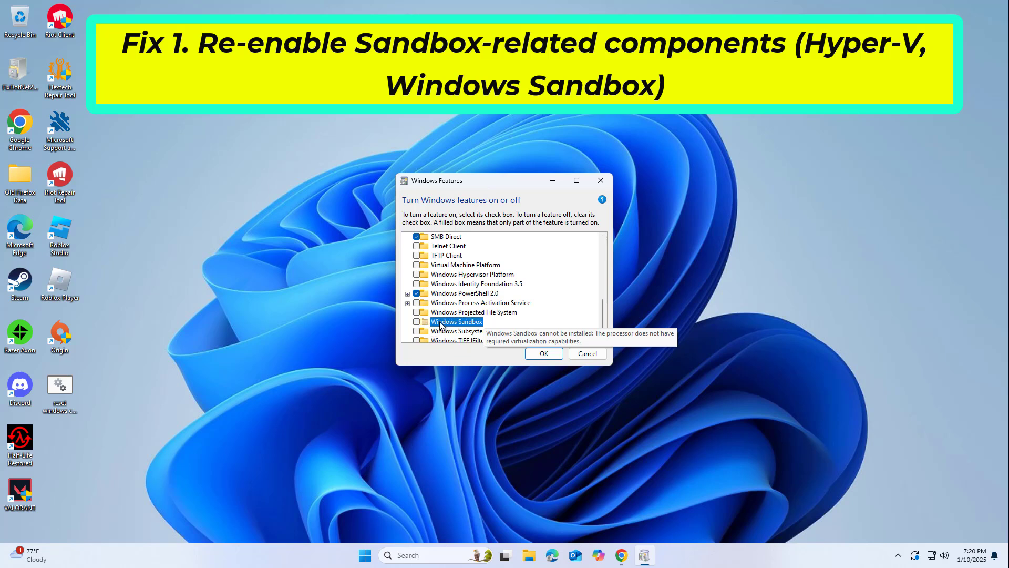
{"action": "left_click", "coordinate": [544, 355]}
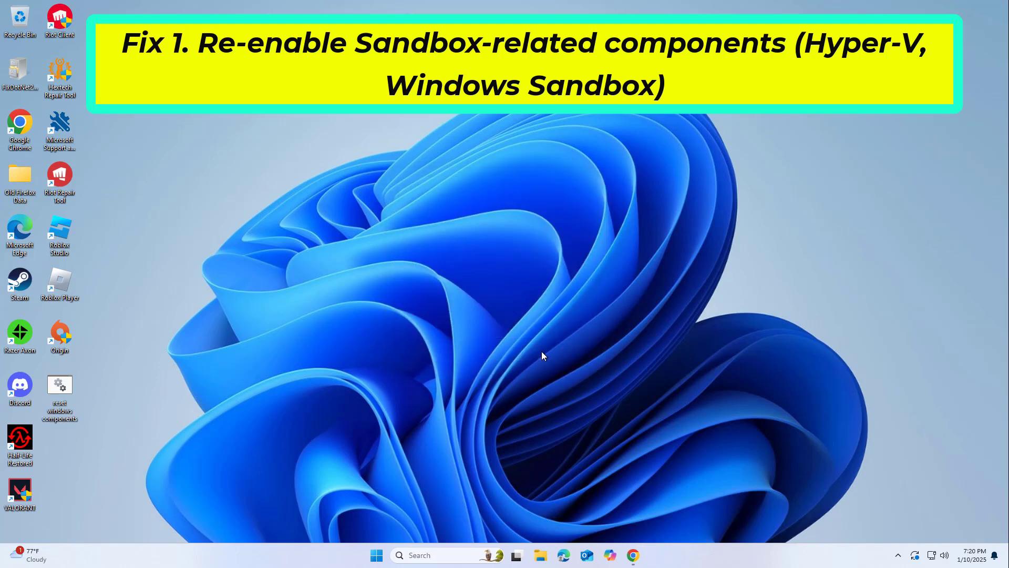
- Check the Start menu's Restart option, then search 'turn' to find Windows Features
{"action": "left_click", "coordinate": [377, 555]}
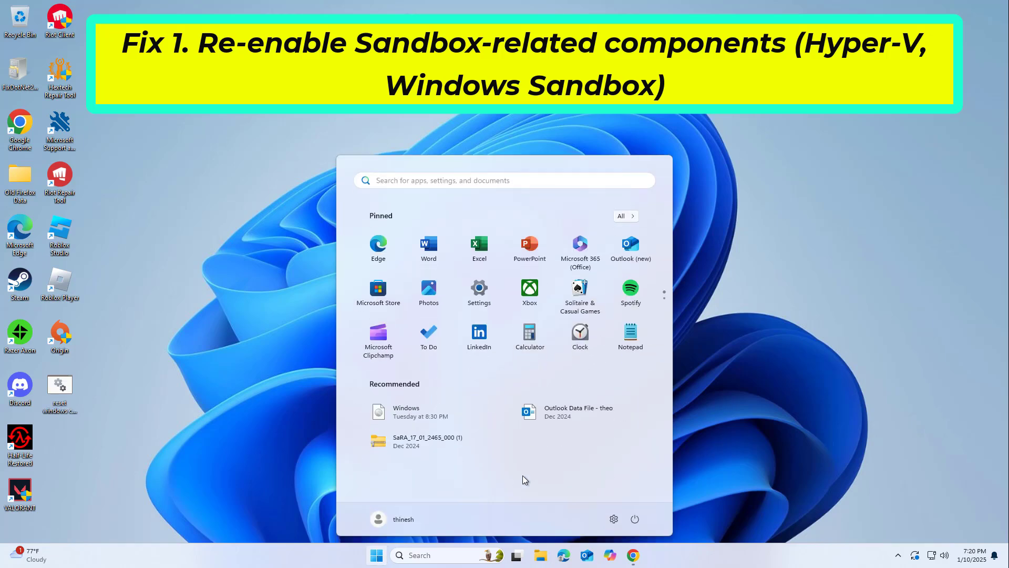
{"action": "left_click", "coordinate": [639, 525]}
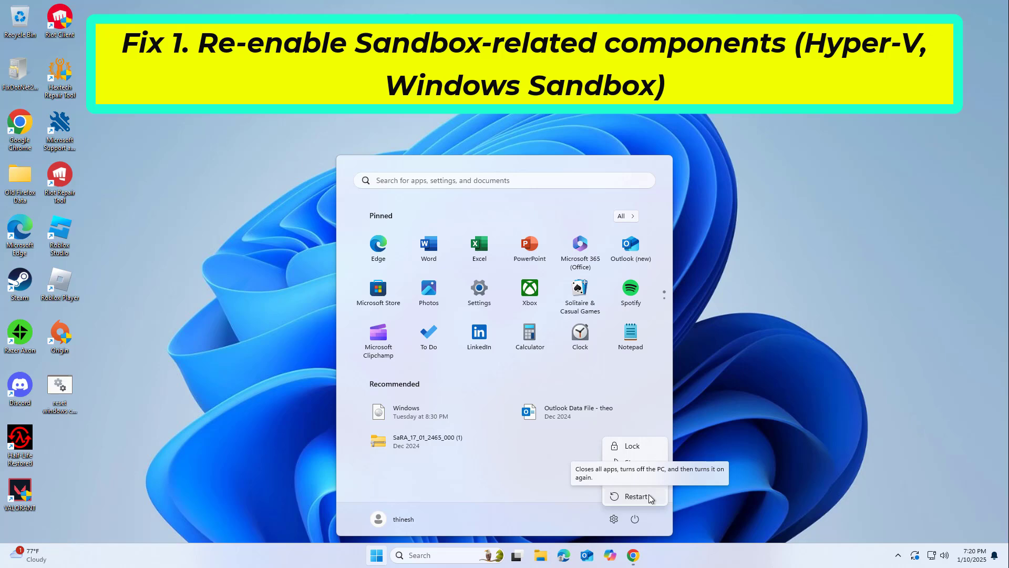
{"action": "left_click", "coordinate": [424, 556]}
{"action": "type", "text": "turn"}
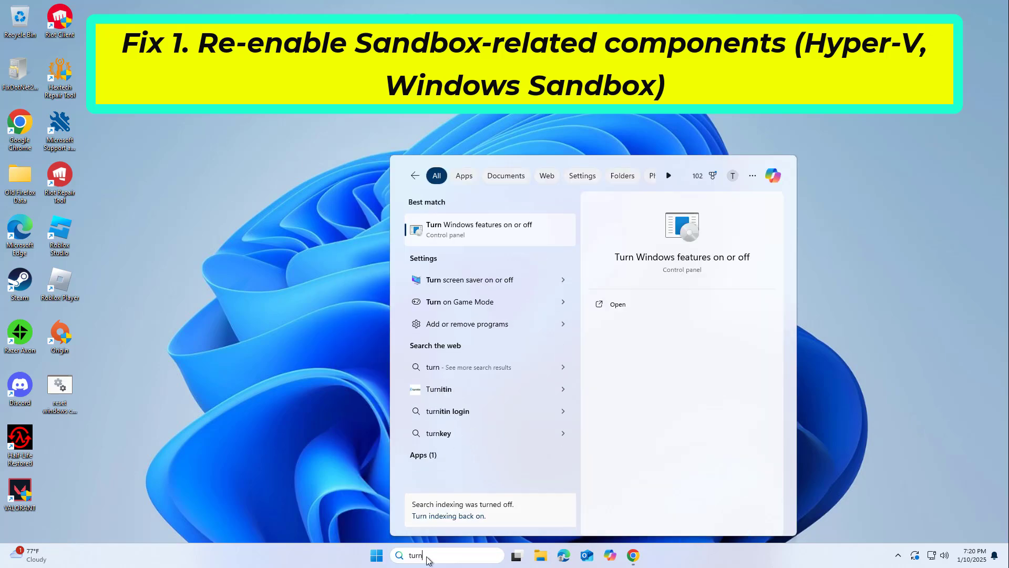
- Enable Hyper-V in Windows Features, apply with OK, and close once changes finish
{"action": "left_click", "coordinate": [478, 227]}
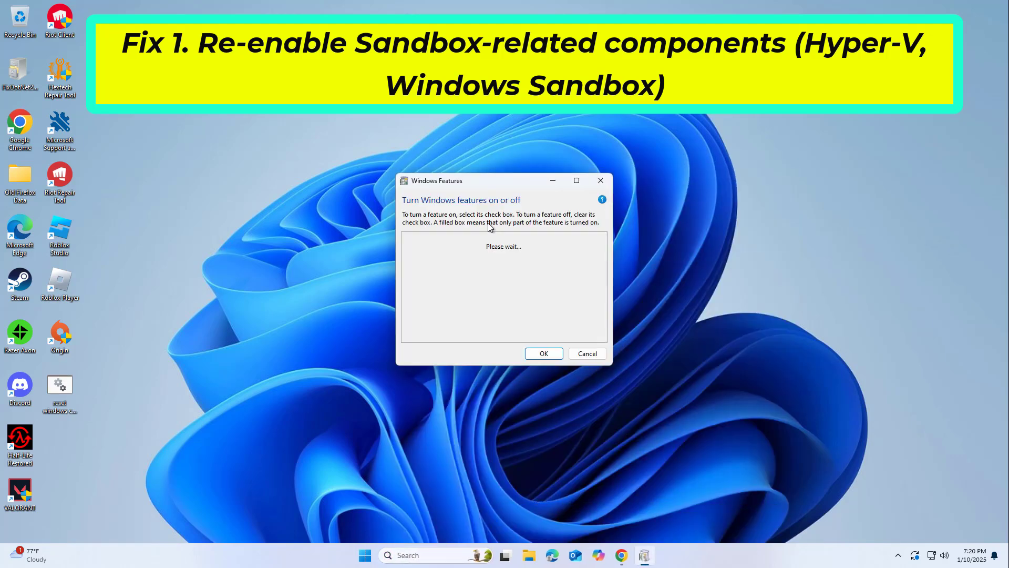
{"action": "left_click", "coordinate": [416, 303]}
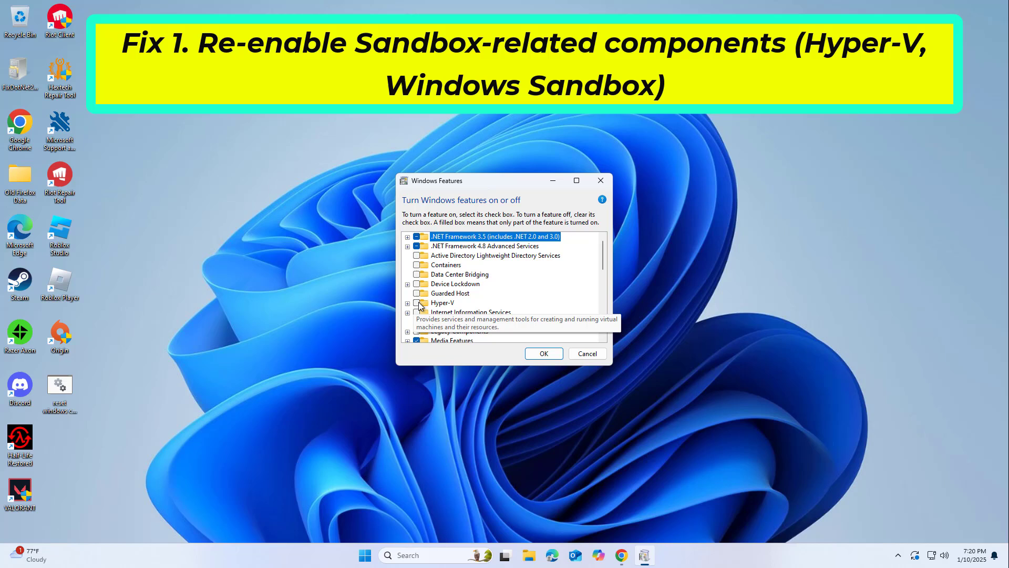
{"action": "left_click_drag", "start_coordinate": [603, 268], "coordinate": [612, 330]}
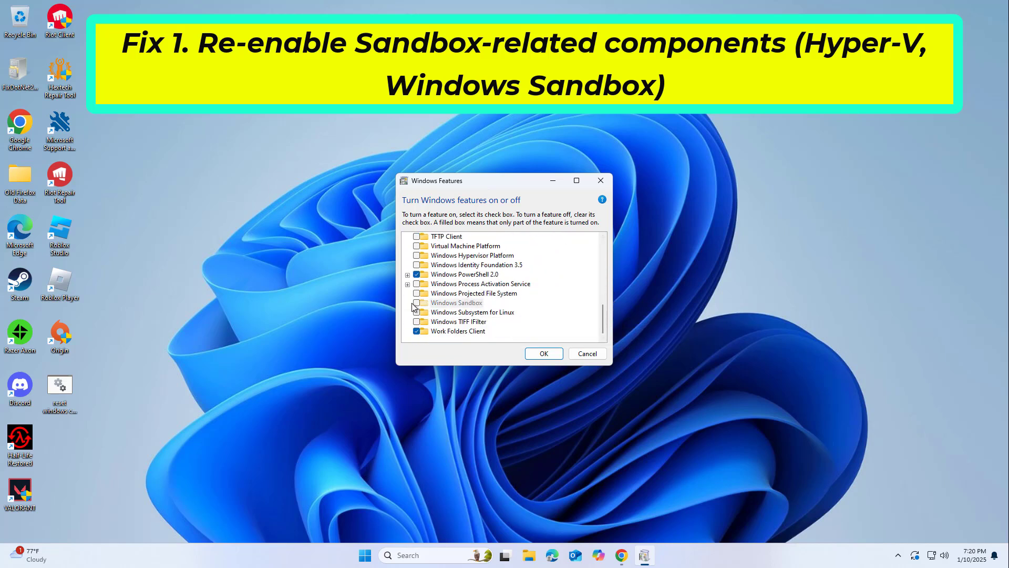
{"action": "mouse_move", "coordinate": [417, 304]}
{"action": "left_click", "coordinate": [543, 354]}
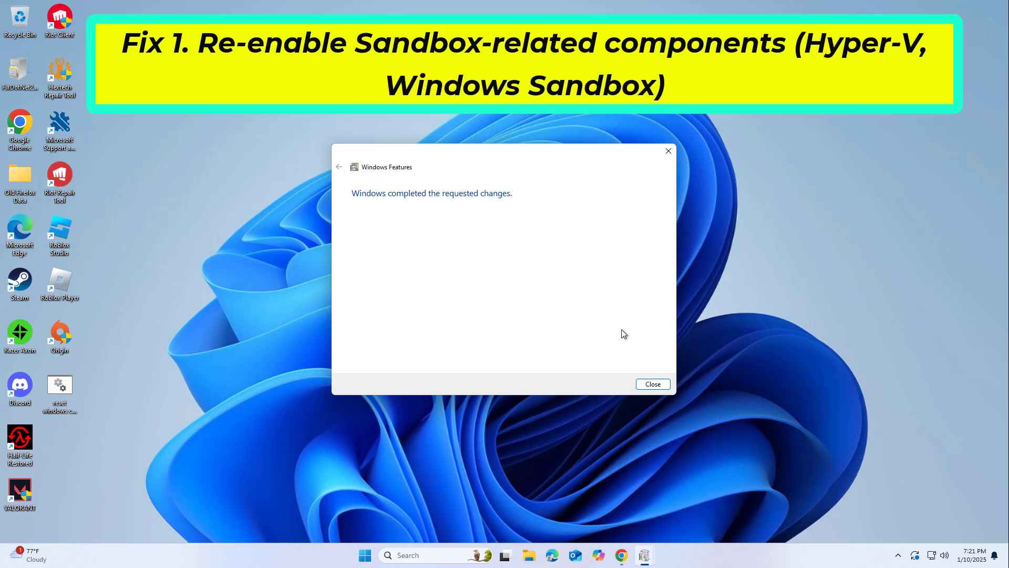
{"action": "left_click", "coordinate": [640, 388]}
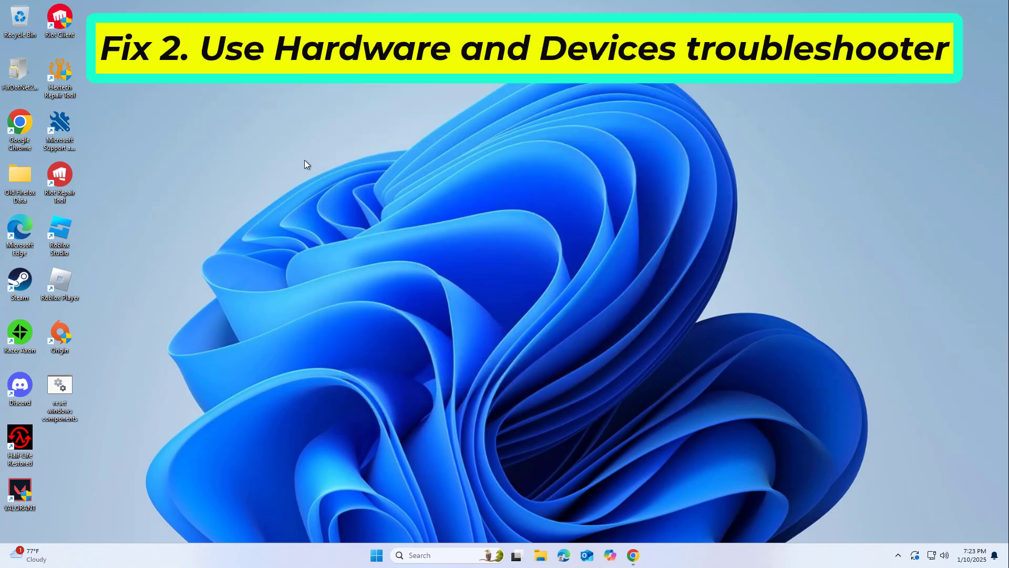
- Launch Command Prompt as administrator from a 'cmd' search and approve the prompt
{"action": "left_click", "coordinate": [445, 552]}
{"action": "type", "text": "c"}
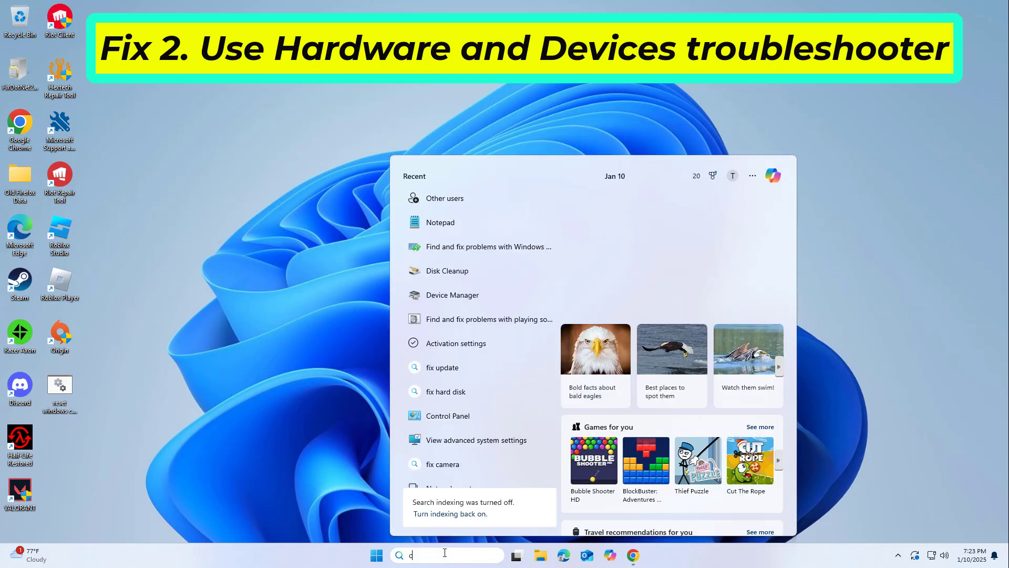
{"action": "type", "text": "md"}
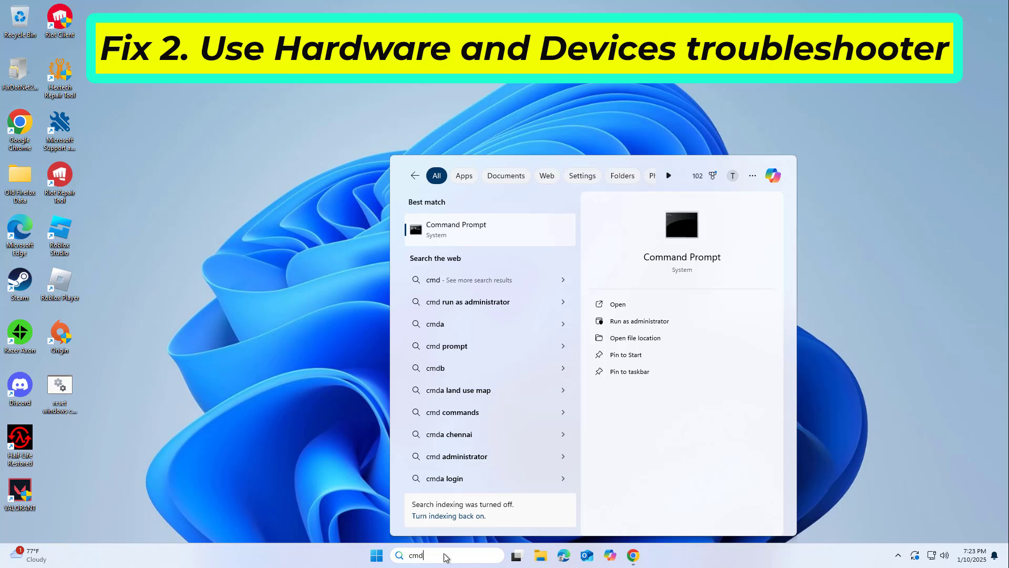
{"action": "right_click", "coordinate": [456, 229]}
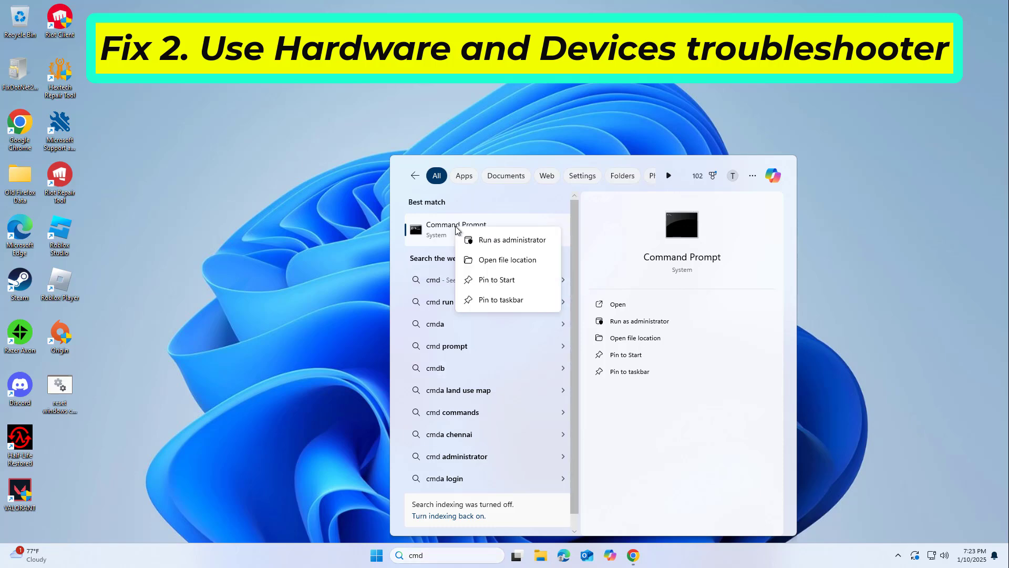
{"action": "left_click", "coordinate": [510, 244]}
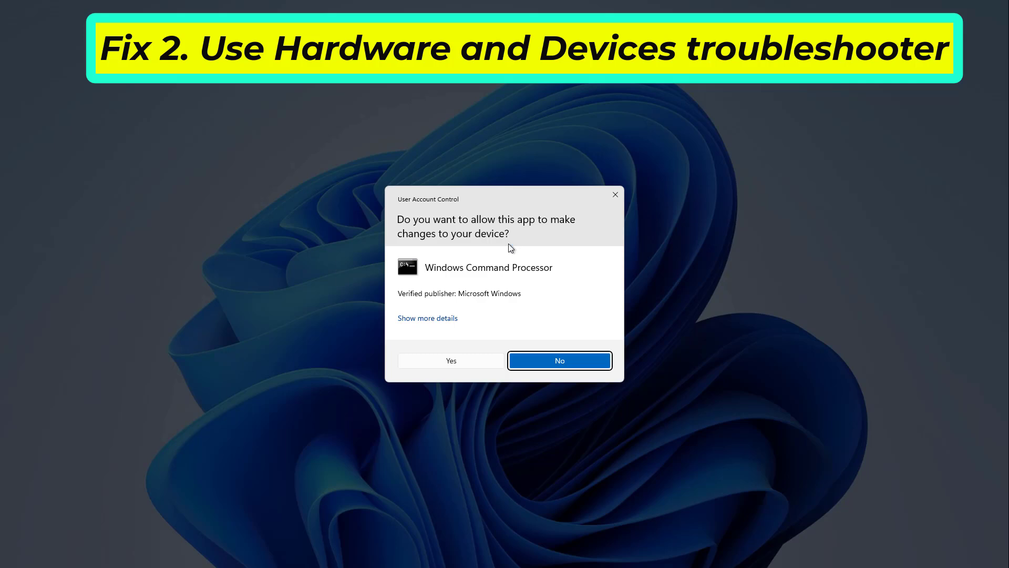
{"action": "left_click", "coordinate": [476, 361]}
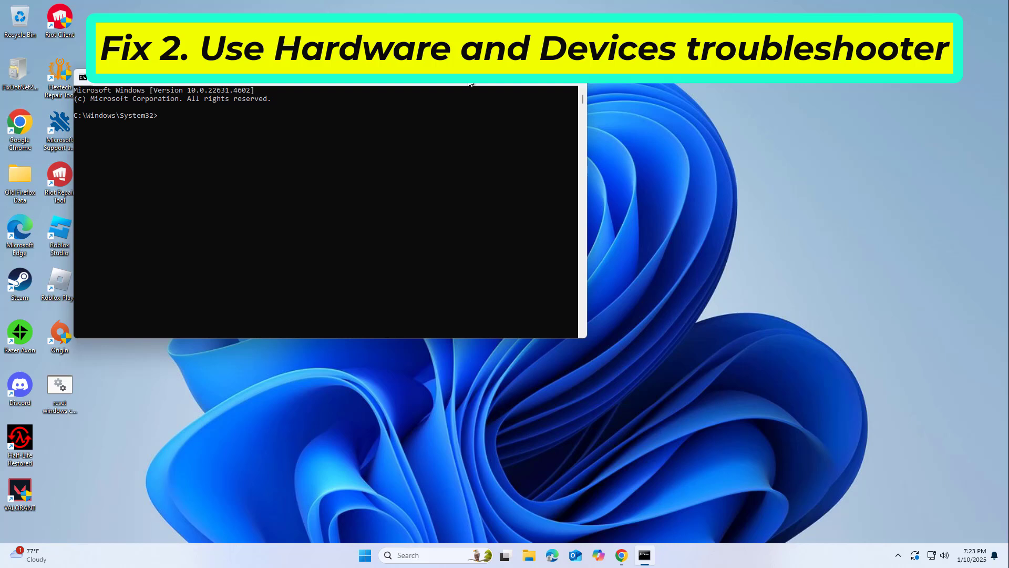
- Paste msdt.exe -id DeviceDiagnostic into the elevated console
{"action": "right_click", "coordinate": [469, 83]}
{"action": "mouse_move", "coordinate": [492, 158]}
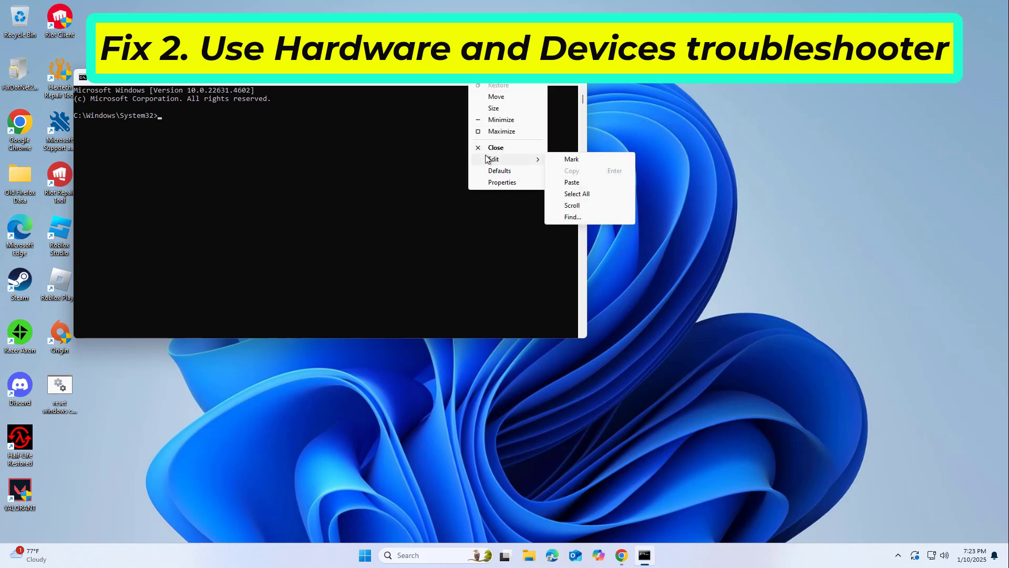
{"action": "left_click", "coordinate": [571, 182]}
- Run the Hardware and Devices scan with automatic repairs, then close it and Command Prompt
{"action": "key", "text": "Return"}
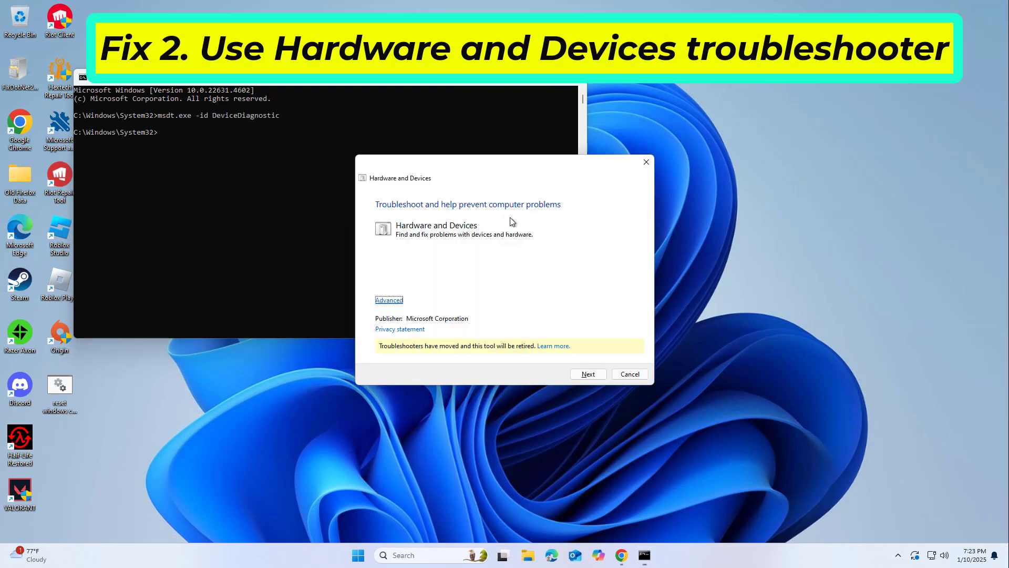
{"action": "left_click", "coordinate": [381, 300]}
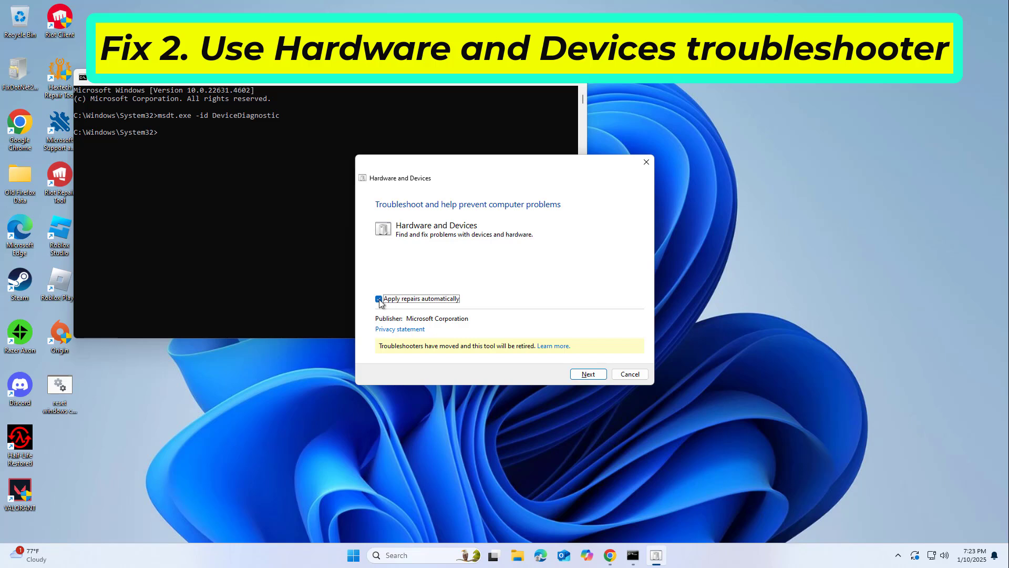
{"action": "left_click", "coordinate": [589, 374]}
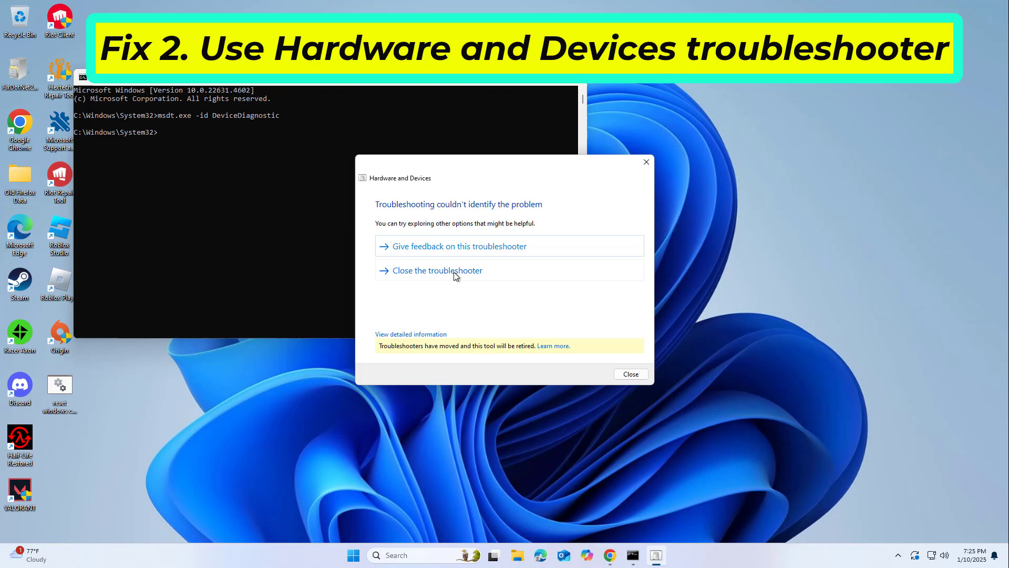
{"action": "left_click", "coordinate": [454, 271]}
{"action": "left_click", "coordinate": [580, 84]}
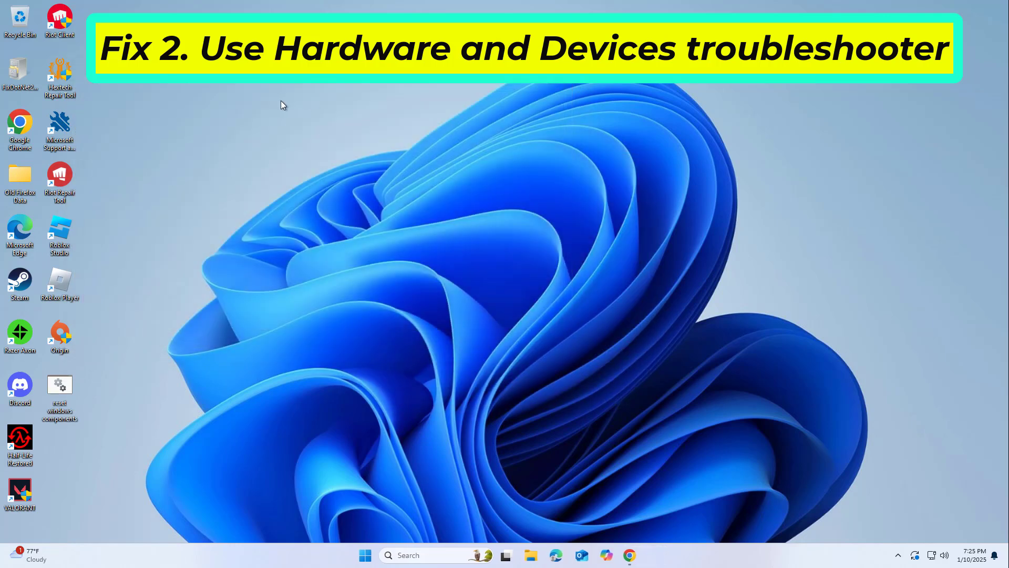
- Open Services and browse to the Hyper-V services under H
{"action": "left_click", "coordinate": [426, 557]}
{"action": "type", "text": "servi"}
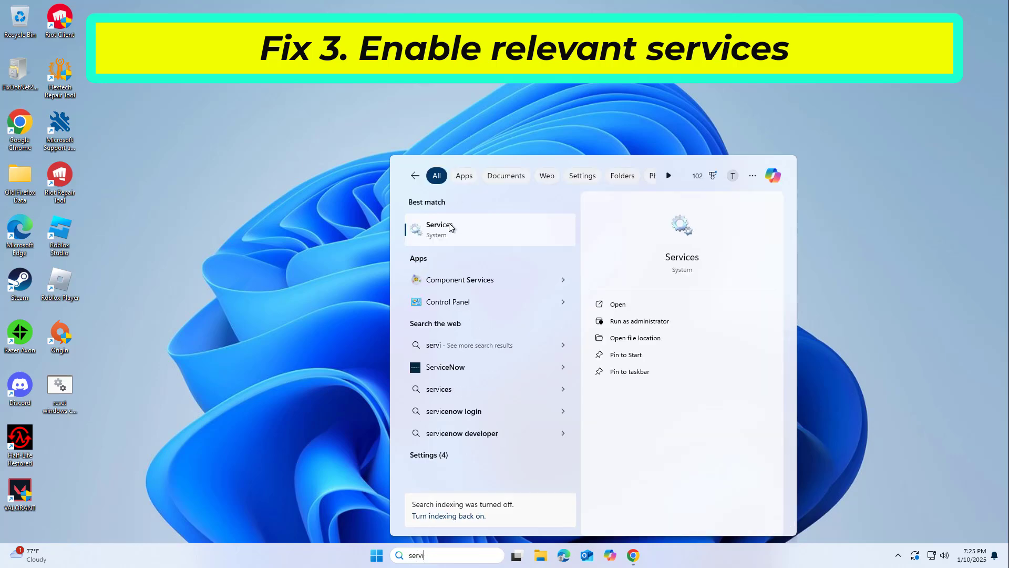
{"action": "left_click", "coordinate": [482, 225]}
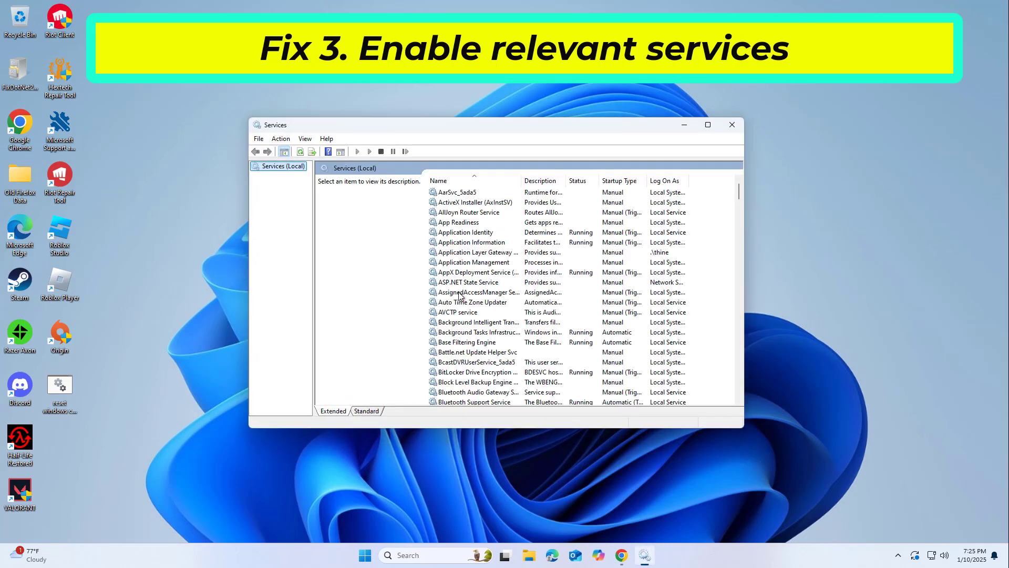
{"action": "left_click", "coordinate": [458, 295]}
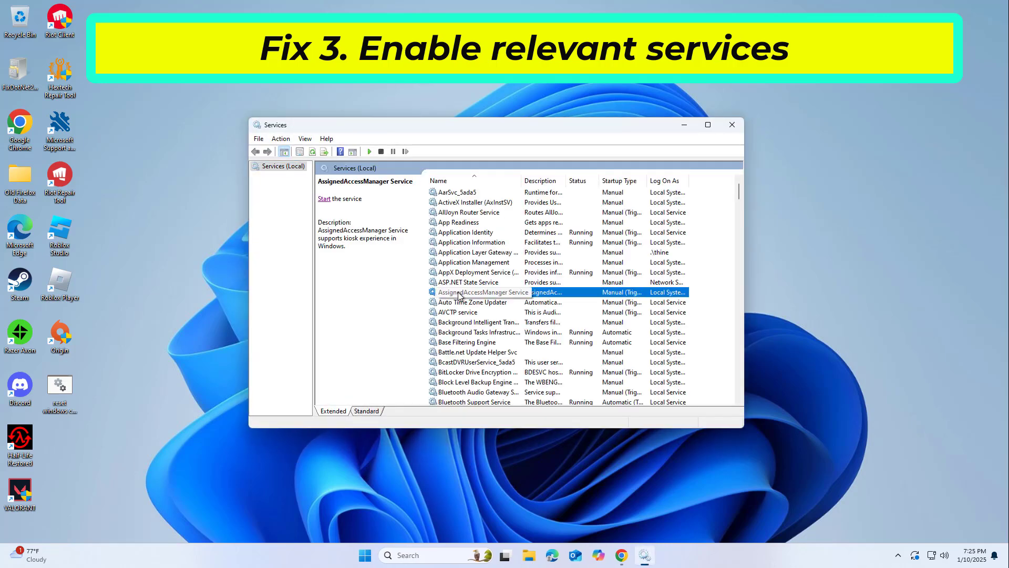
{"action": "key", "text": "h"}
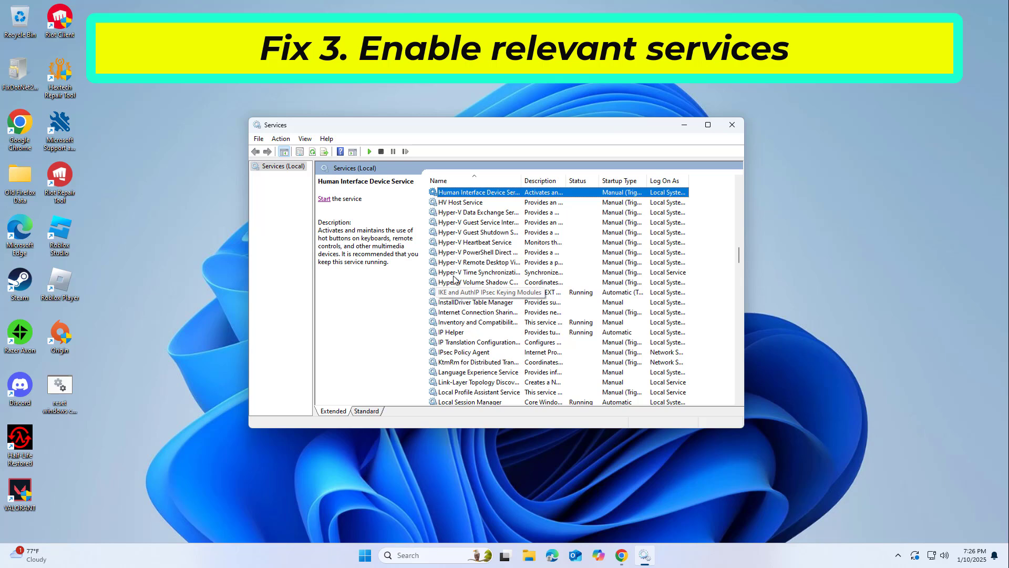
{"action": "left_click", "coordinate": [467, 204]}
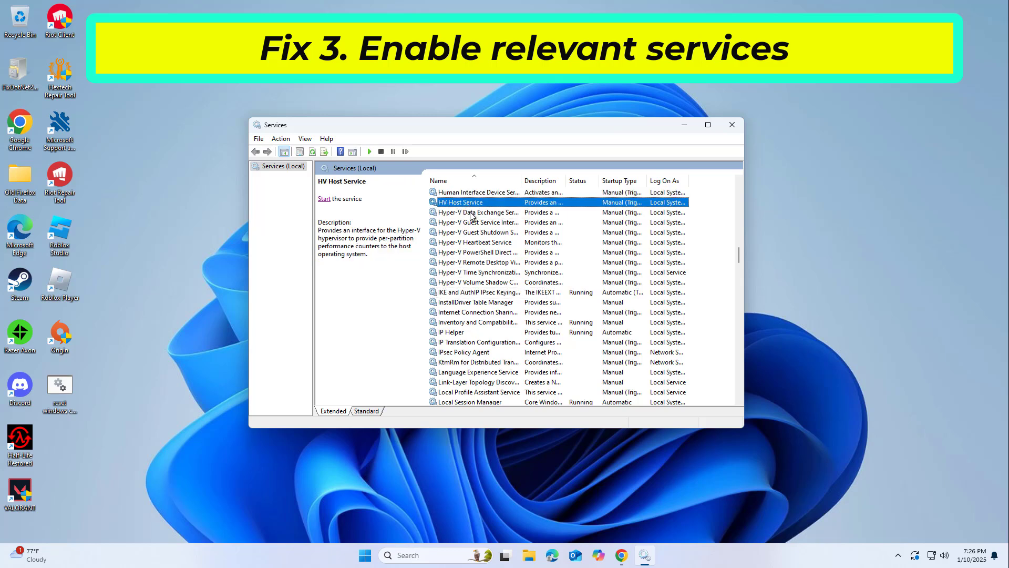
{"action": "left_click", "coordinate": [470, 212]}
{"action": "left_click", "coordinate": [473, 223]}
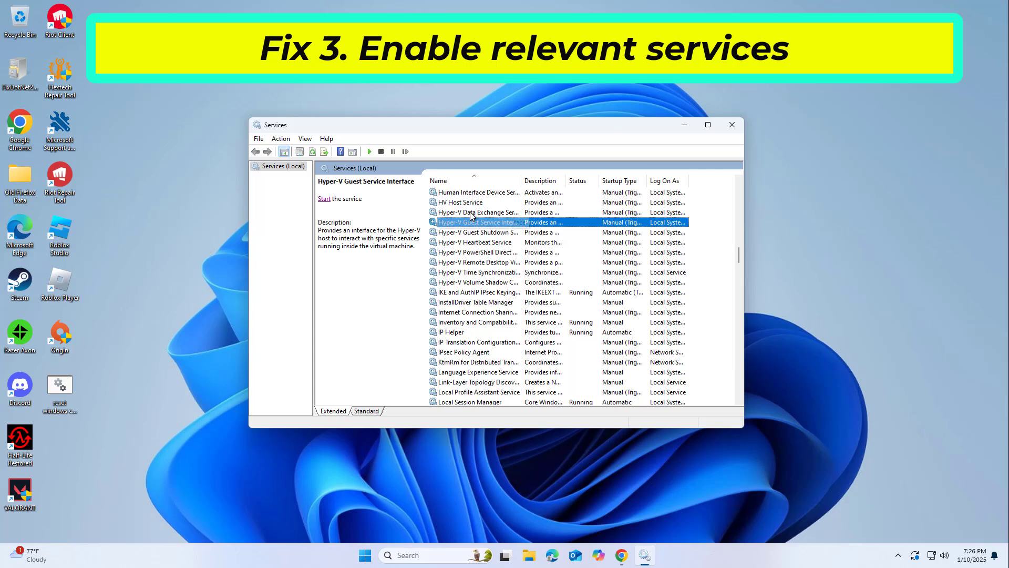
- Set Hyper-V Data Exchange Service's startup type to Automatic
{"action": "double_click", "coordinate": [471, 213]}
{"action": "left_click", "coordinate": [491, 269]}
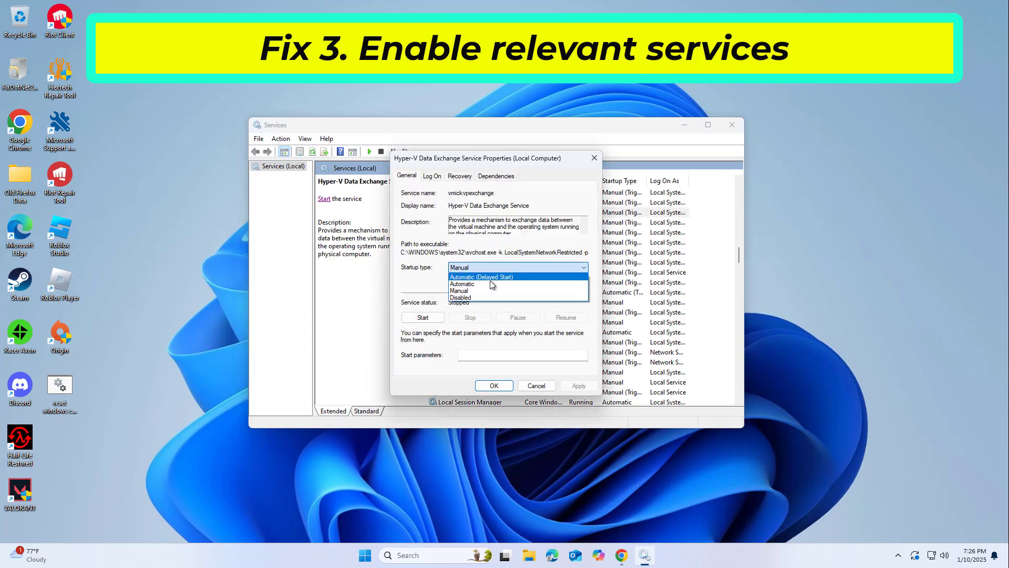
{"action": "left_click", "coordinate": [492, 284]}
{"action": "left_click", "coordinate": [566, 386]}
{"action": "left_click", "coordinate": [494, 385]}
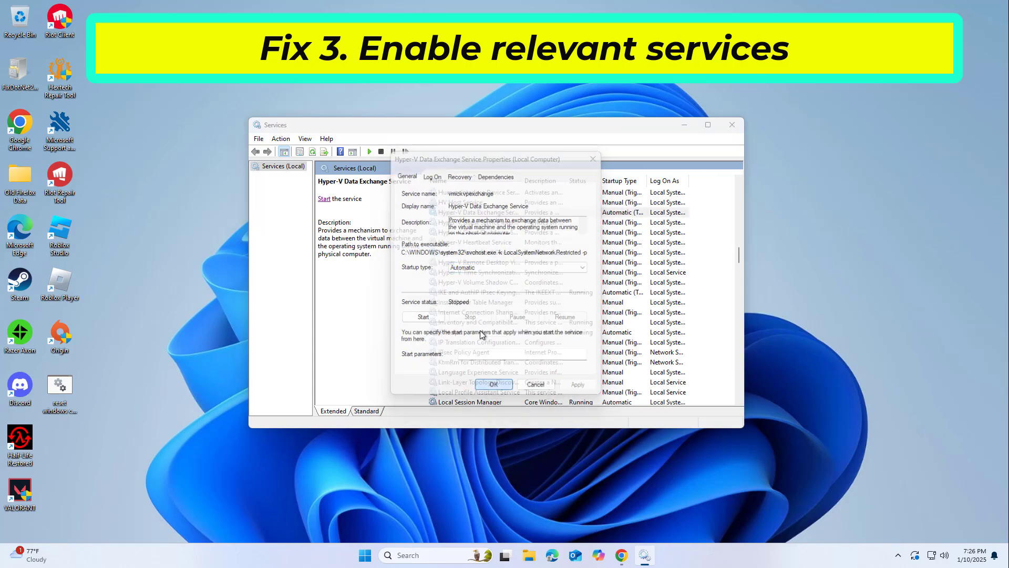
- Start Hyper-V Data Exchange Service and dismiss the started-then-stopped warning
{"action": "right_click", "coordinate": [474, 213]}
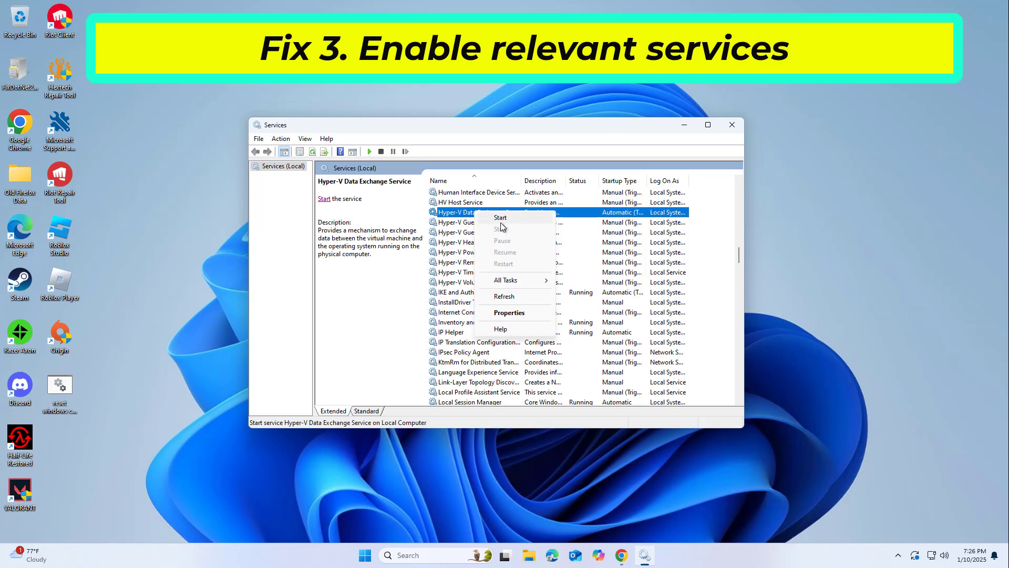
{"action": "left_click", "coordinate": [500, 218]}
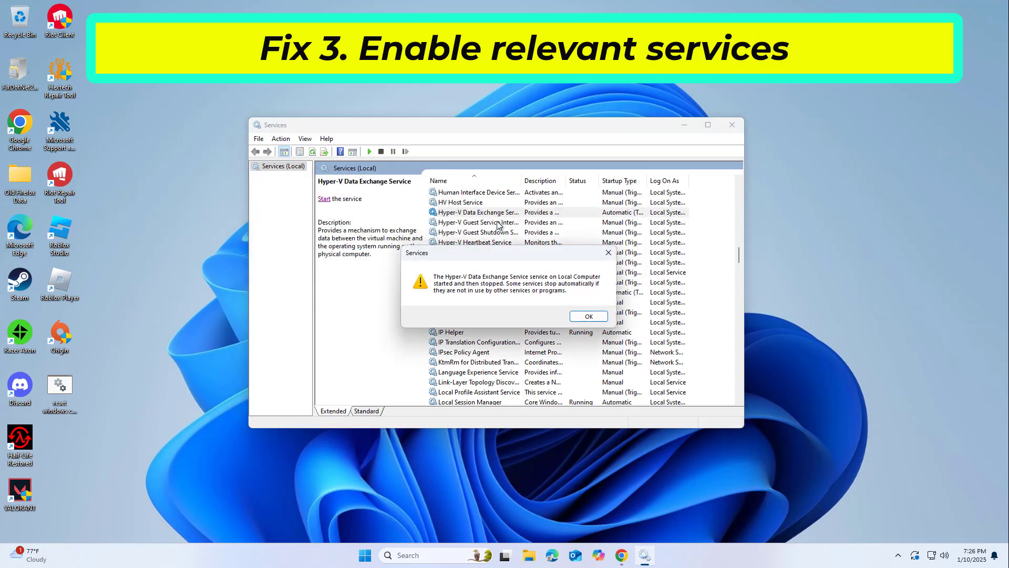
{"action": "left_click", "coordinate": [581, 316]}
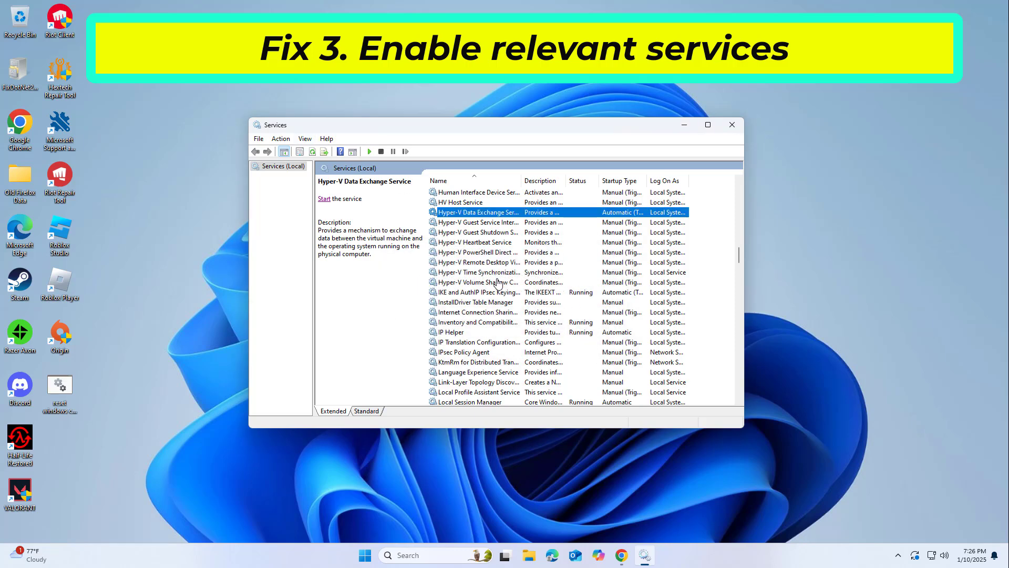
- Set Hyper-V Remote Desktop Virtualization Service's startup type to Automatic
{"action": "left_click", "coordinate": [488, 264]}
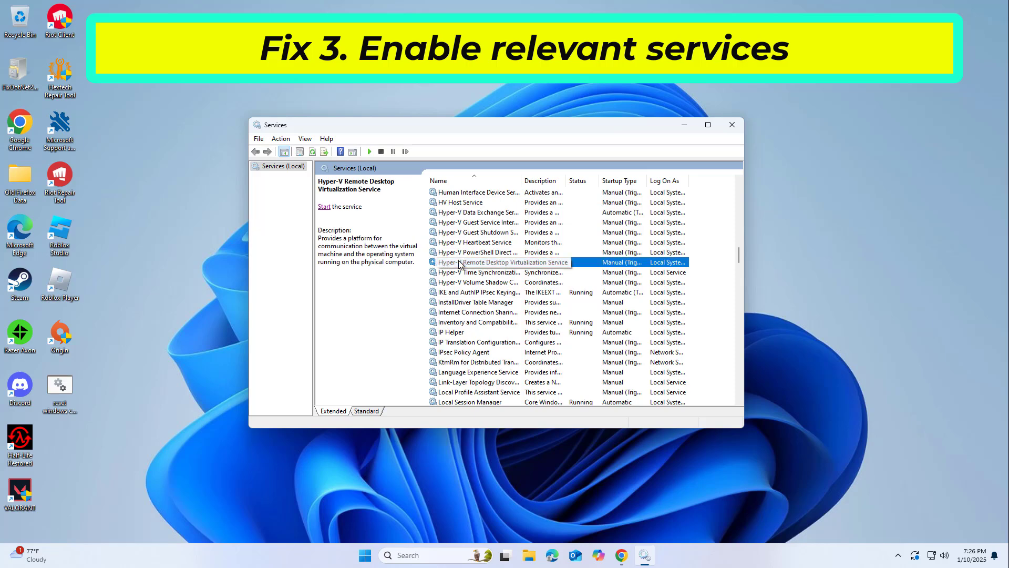
{"action": "double_click", "coordinate": [477, 264]}
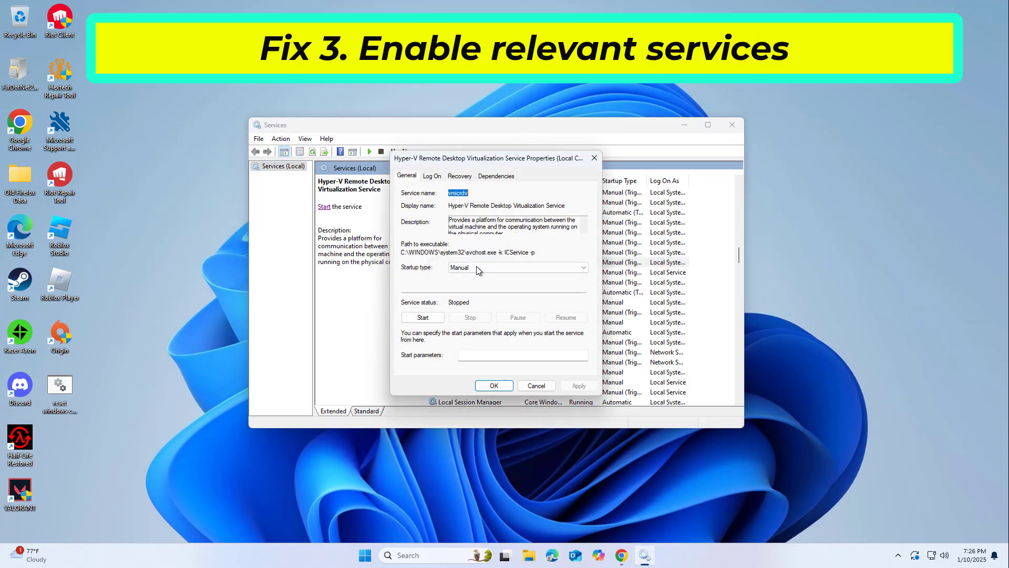
{"action": "left_click", "coordinate": [477, 268]}
{"action": "left_click", "coordinate": [489, 284]}
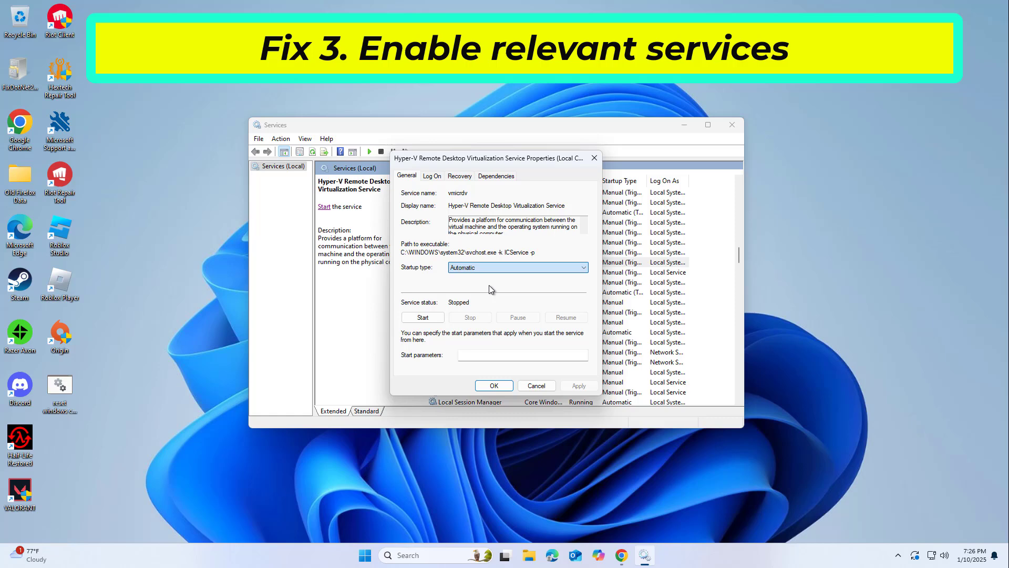
{"action": "left_click", "coordinate": [578, 385]}
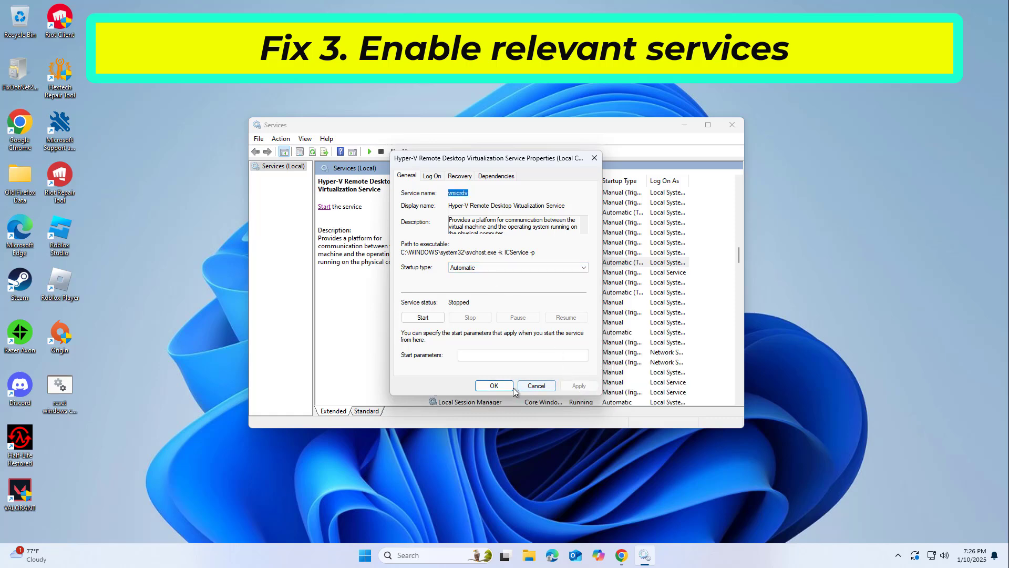
{"action": "left_click", "coordinate": [494, 385]}
- Start the service, dismiss the stopped warning, and close Services
{"action": "right_click", "coordinate": [479, 264]}
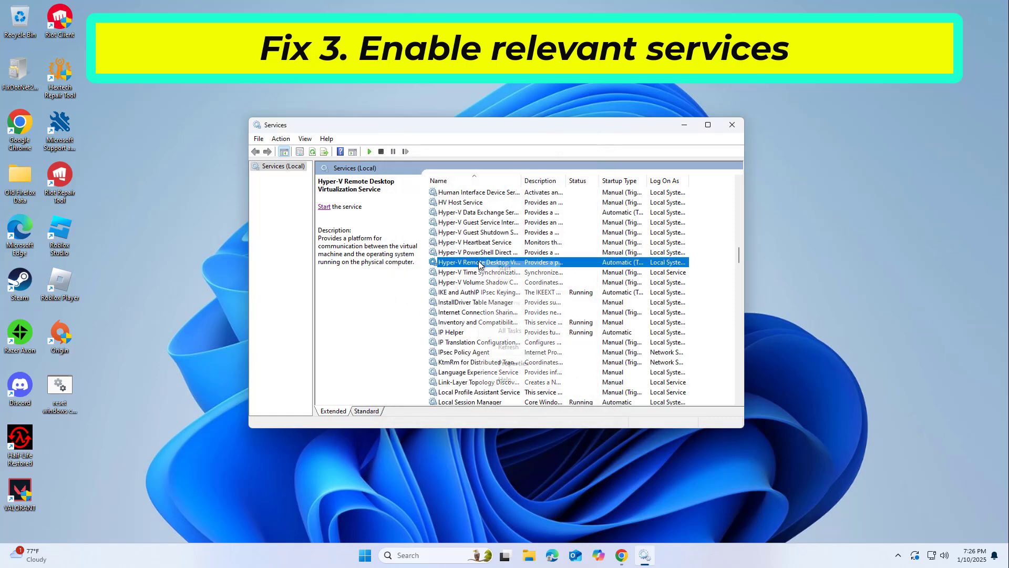
{"action": "left_click", "coordinate": [505, 268]}
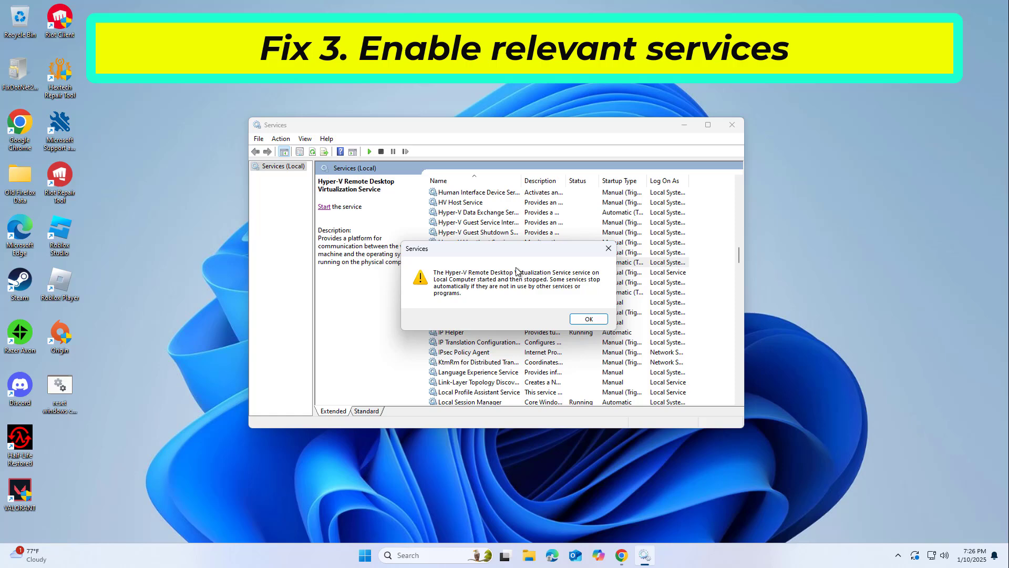
{"action": "left_click", "coordinate": [588, 319]}
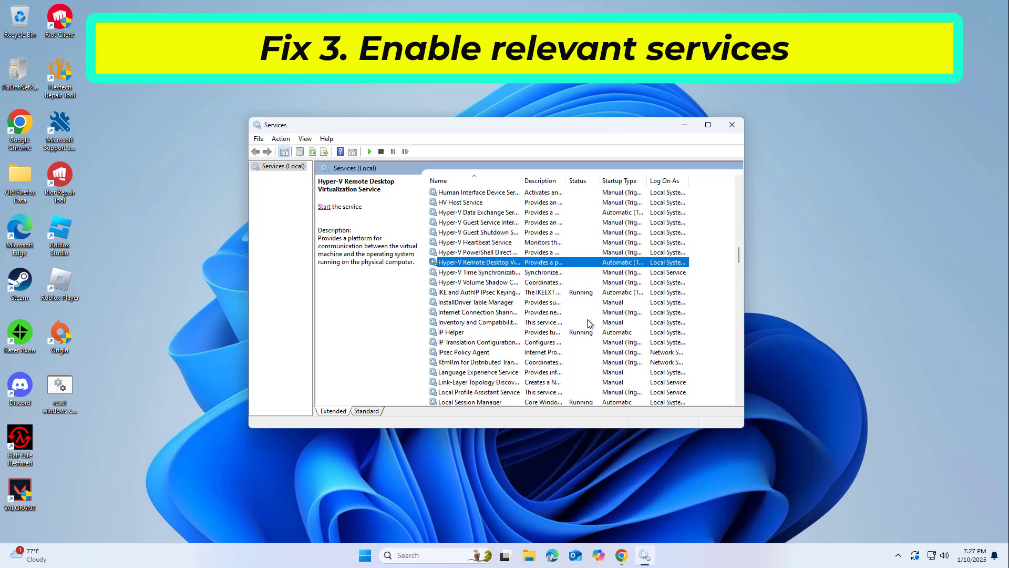
{"action": "left_click", "coordinate": [729, 124]}
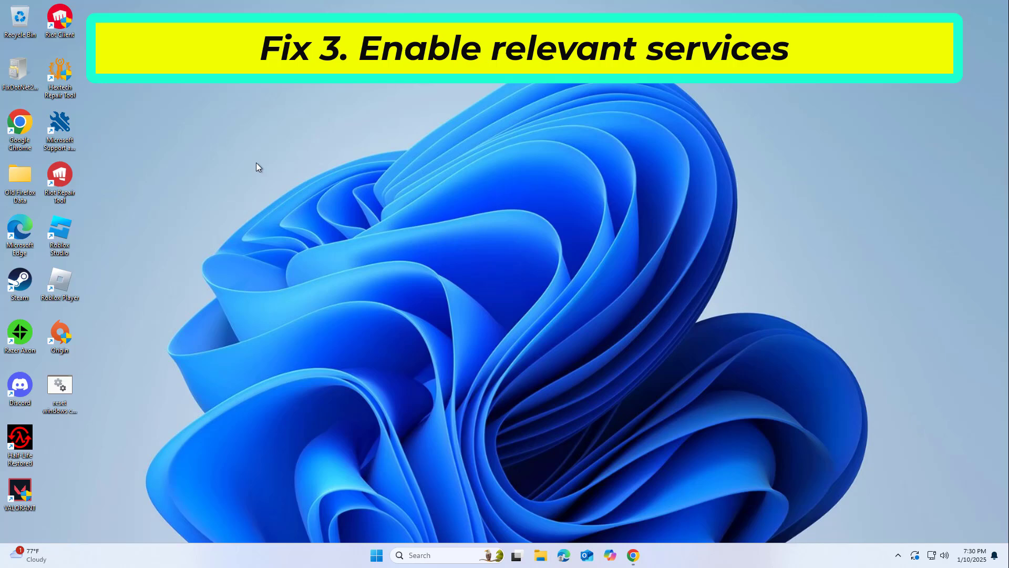
- Start Reset this PC from a 'reset' search, choosing Keep my files
{"action": "left_click", "coordinate": [435, 556]}
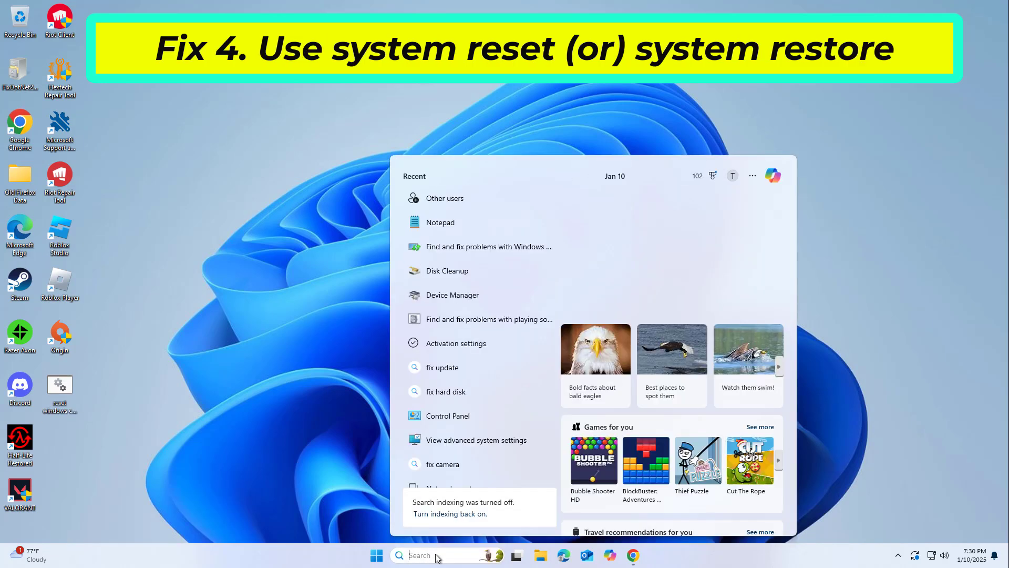
{"action": "type", "text": "reset this PC"}
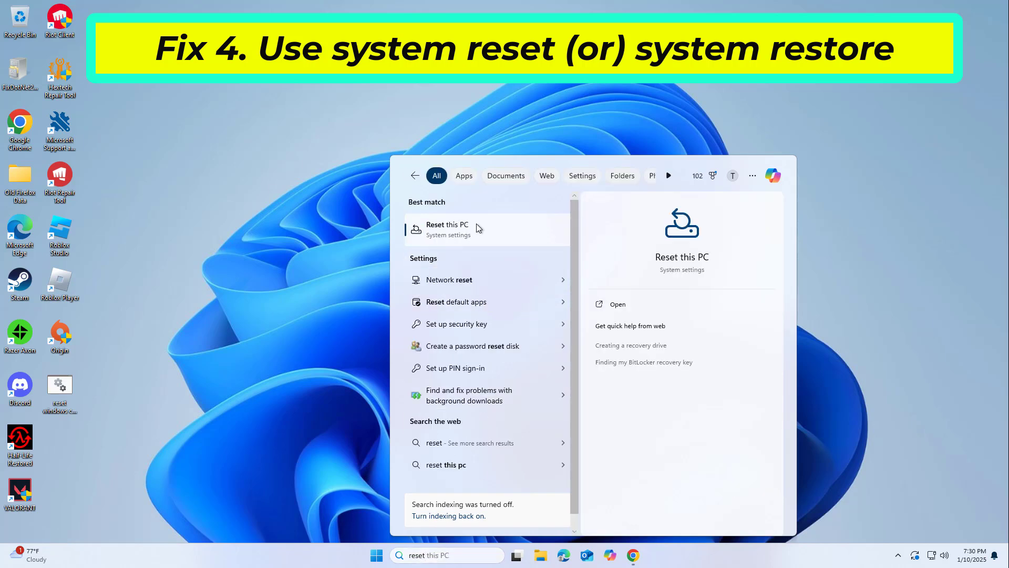
{"action": "left_click", "coordinate": [477, 225]}
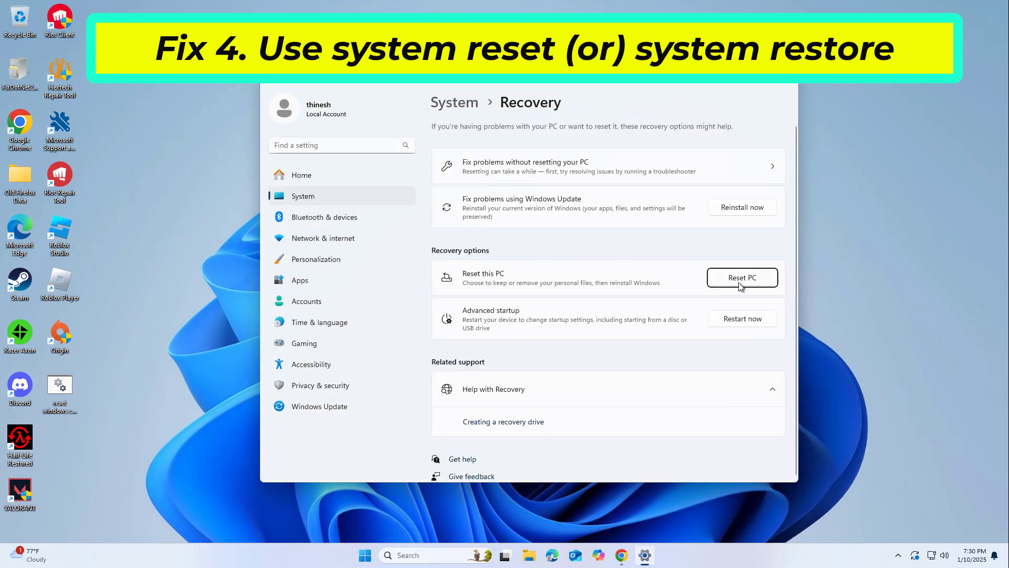
{"action": "left_click", "coordinate": [733, 282]}
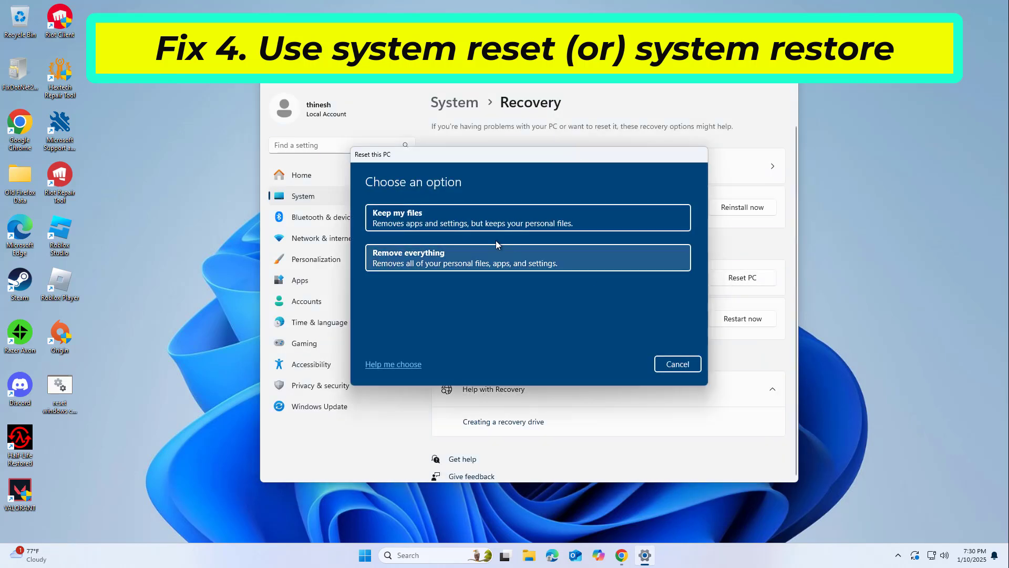
{"action": "left_click", "coordinate": [453, 213]}
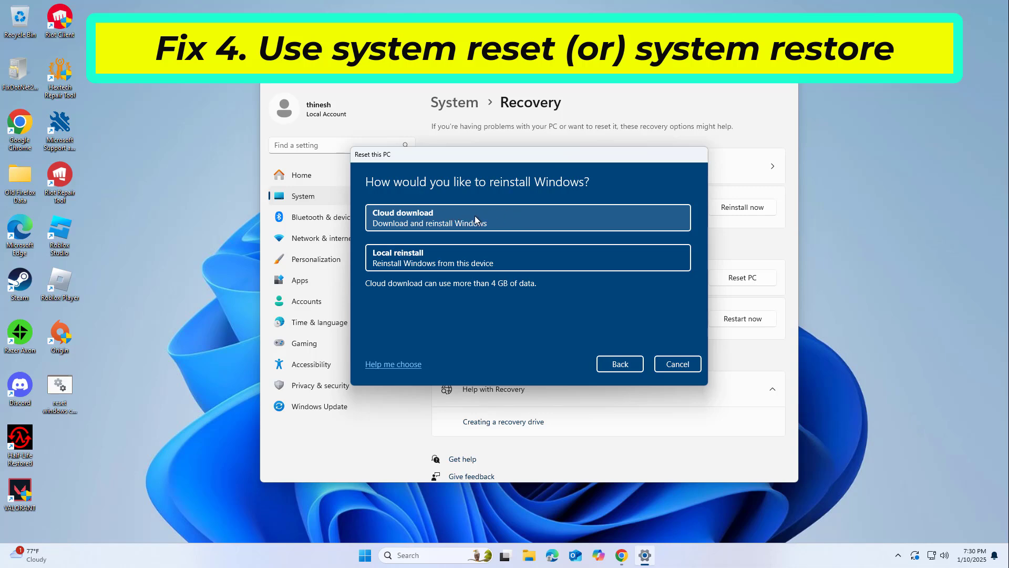
- Choose Cloud download, then launch System Restore for Local Disk (C:)
{"action": "left_click", "coordinate": [475, 218]}
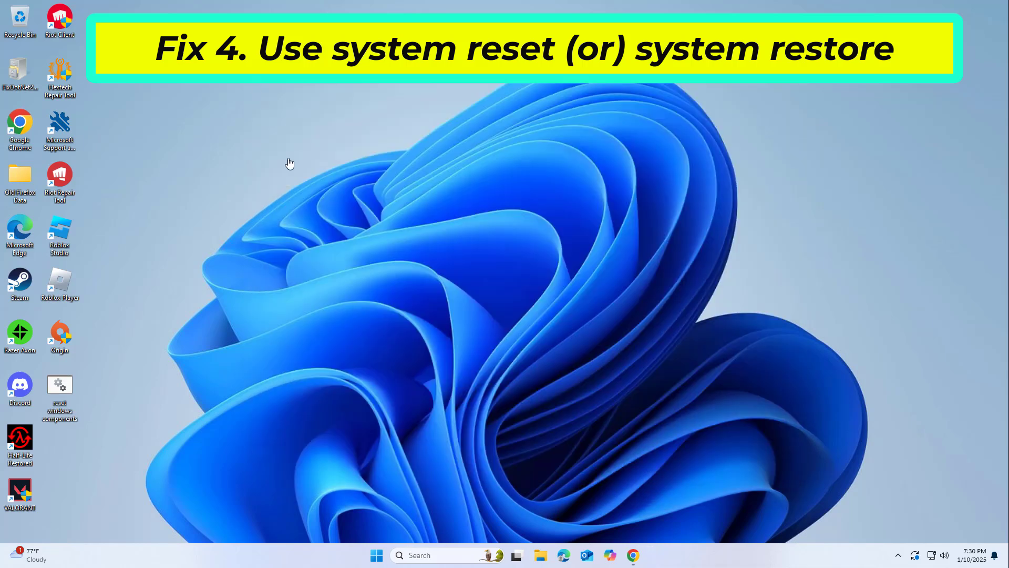
{"action": "left_click", "coordinate": [450, 555]}
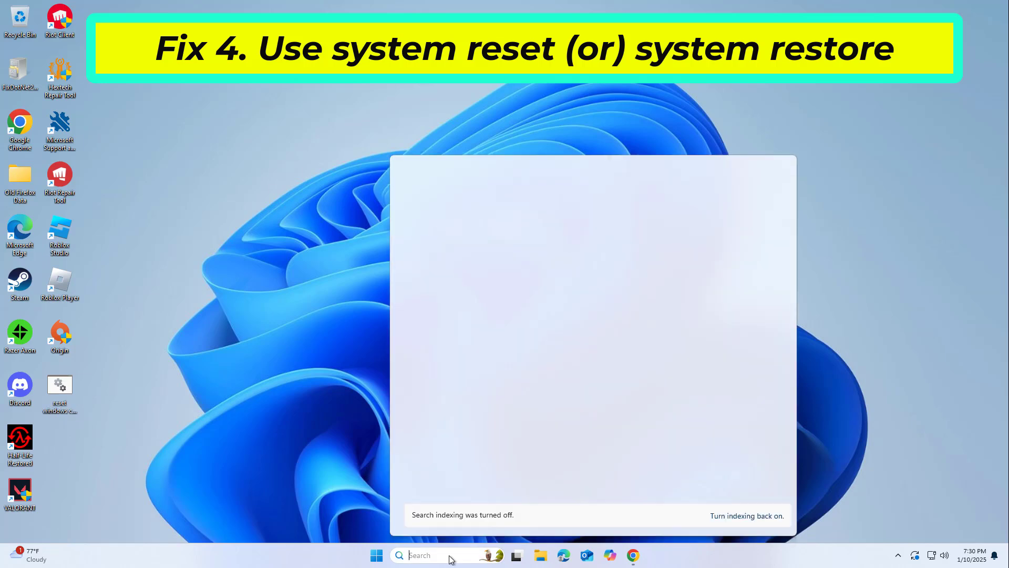
{"action": "type", "text": "system"}
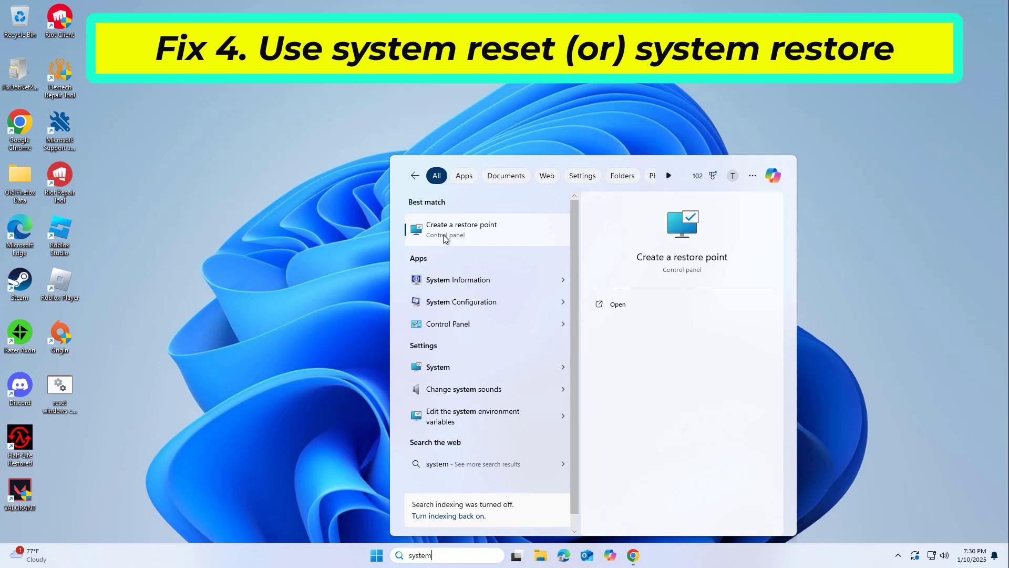
{"action": "left_click", "coordinate": [461, 223]}
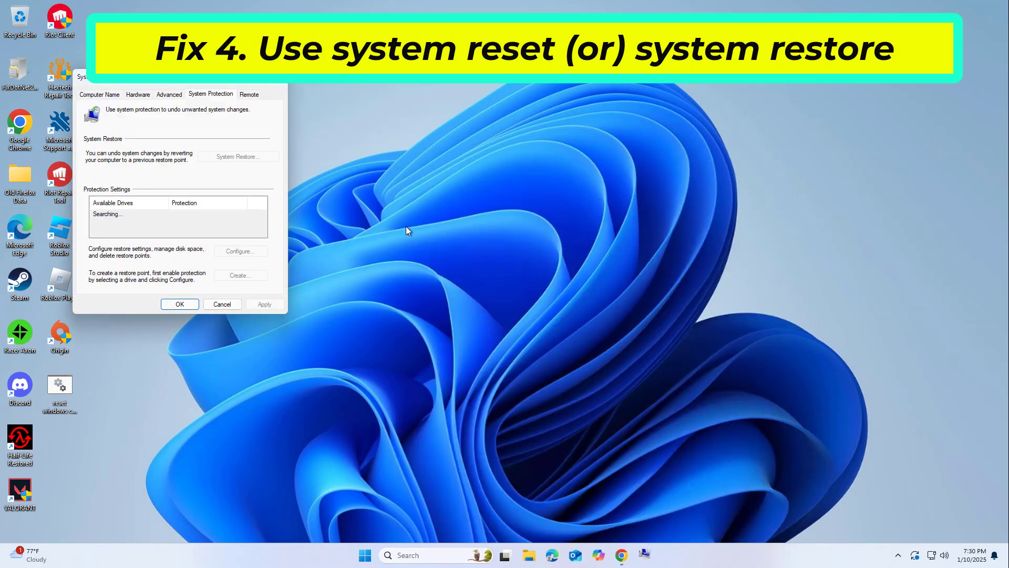
{"action": "left_click", "coordinate": [209, 213]}
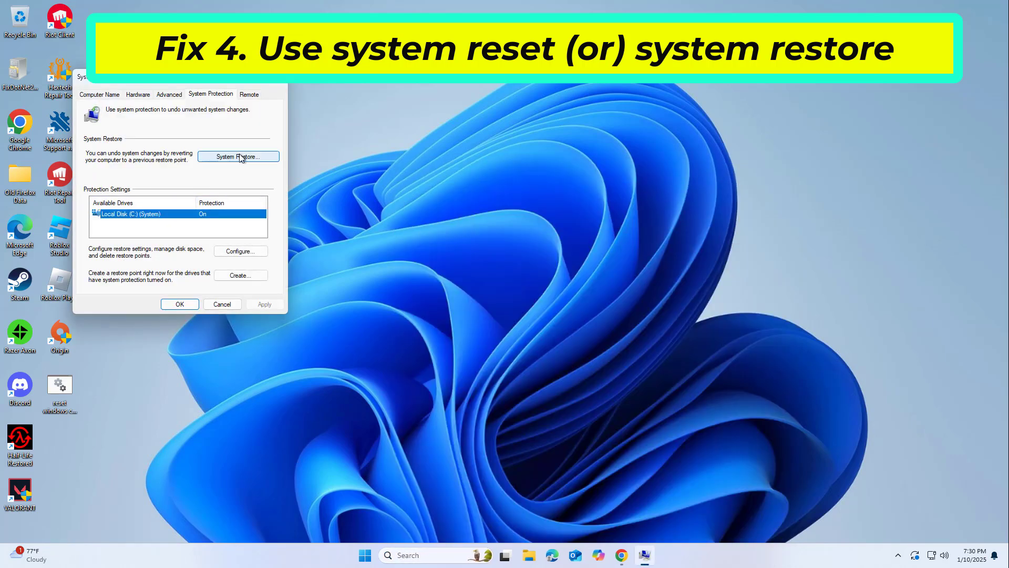
{"action": "left_click", "coordinate": [221, 158]}
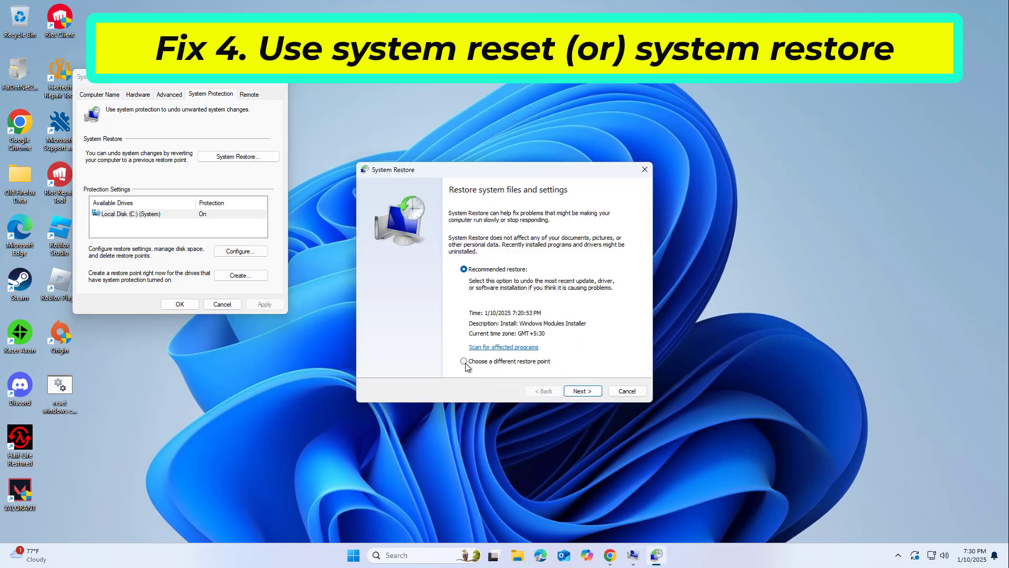
- Select the 1/7/2025 'backup' restore point and continue to confirmation
{"action": "left_click", "coordinate": [464, 362]}
{"action": "left_click", "coordinate": [583, 393]}
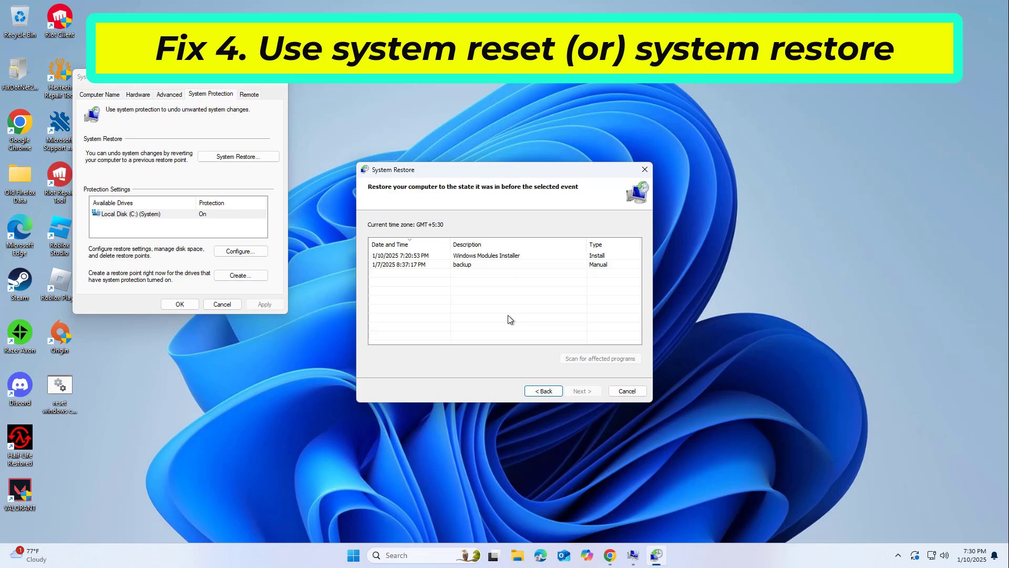
{"action": "left_click", "coordinate": [480, 264]}
{"action": "left_click", "coordinate": [480, 245]}
{"action": "left_click", "coordinate": [480, 264]}
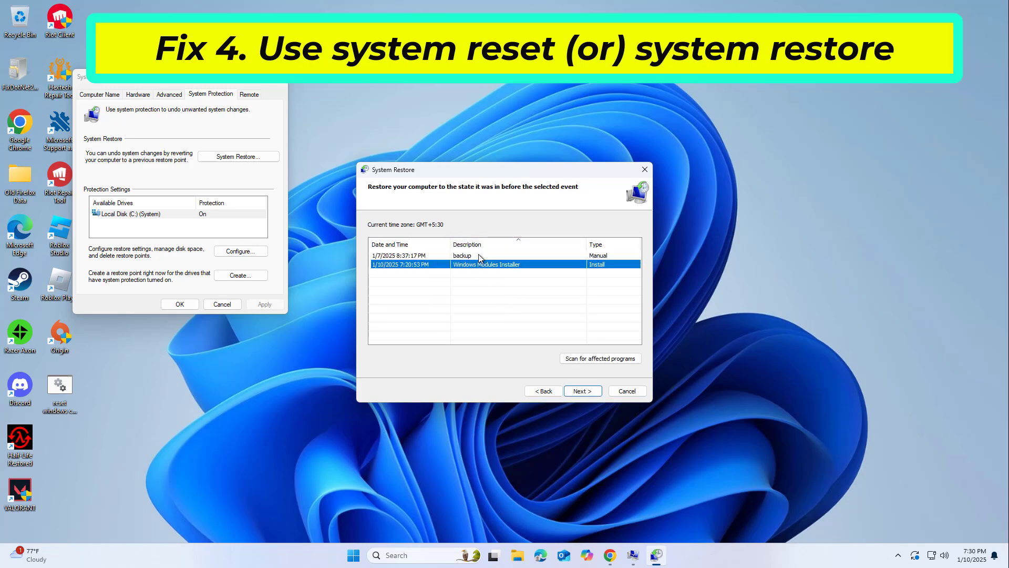
{"action": "left_click", "coordinate": [480, 255]}
{"action": "left_click", "coordinate": [582, 391]}
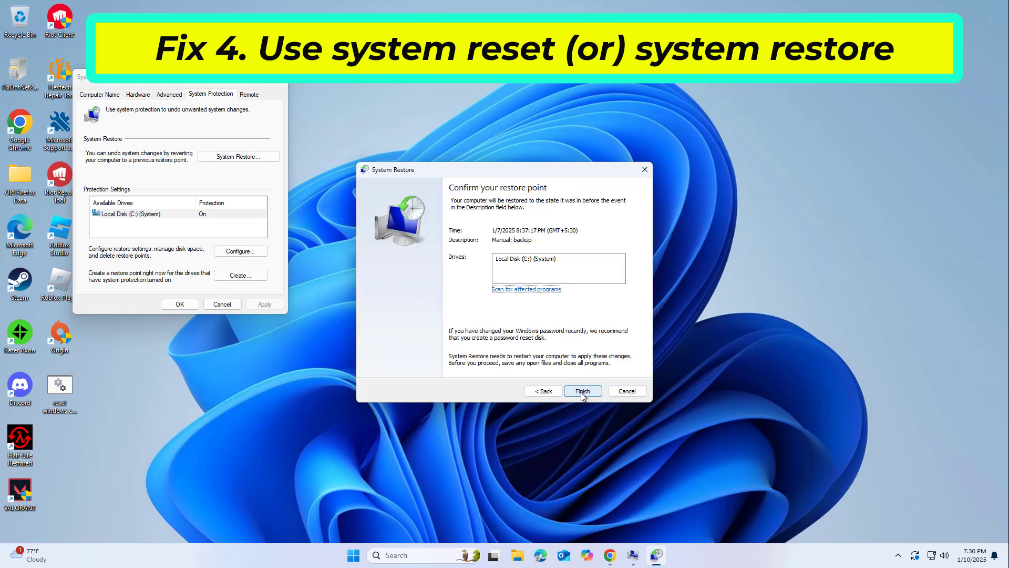